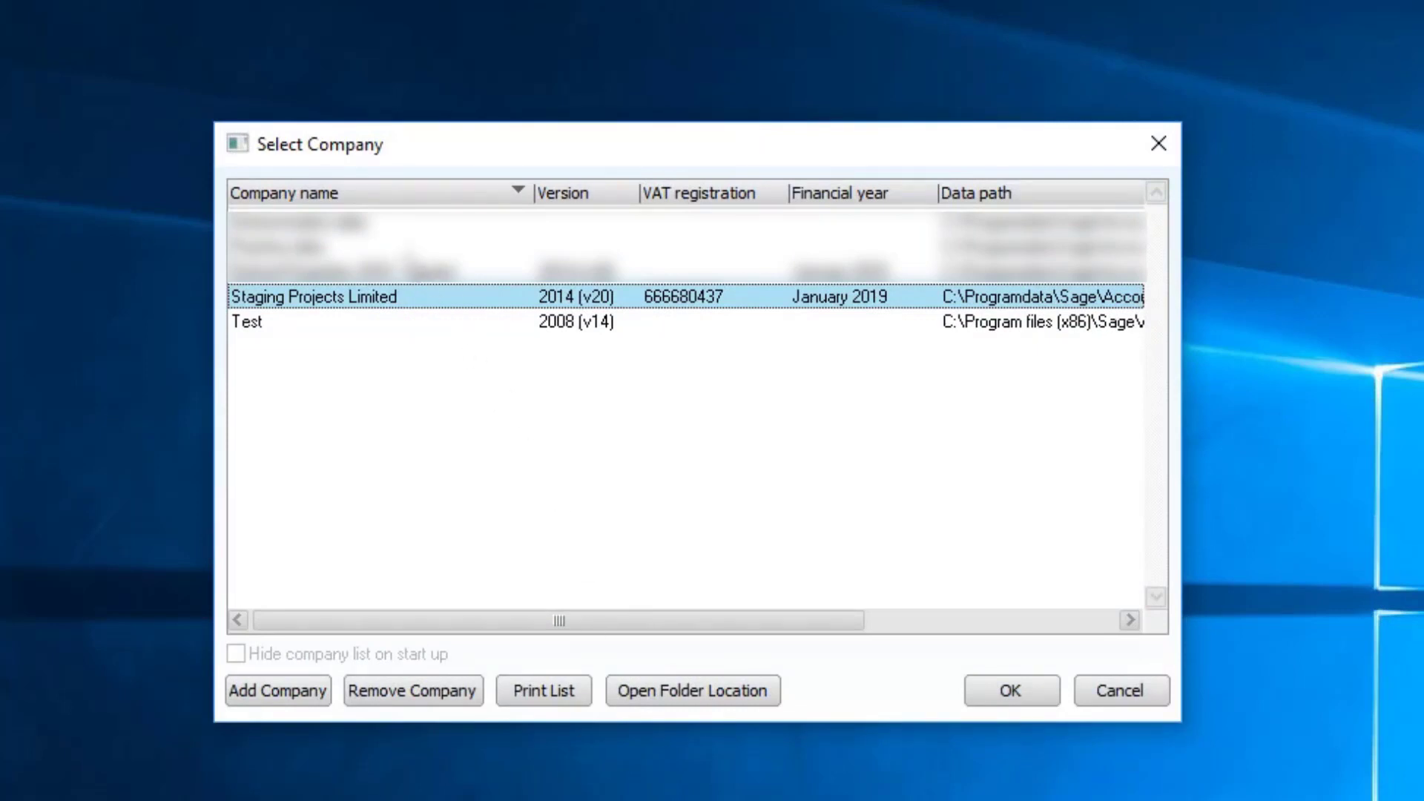
Step: Open the Staging Projects Limited company and start a VAT return from its company financials
left_click(1027, 687)
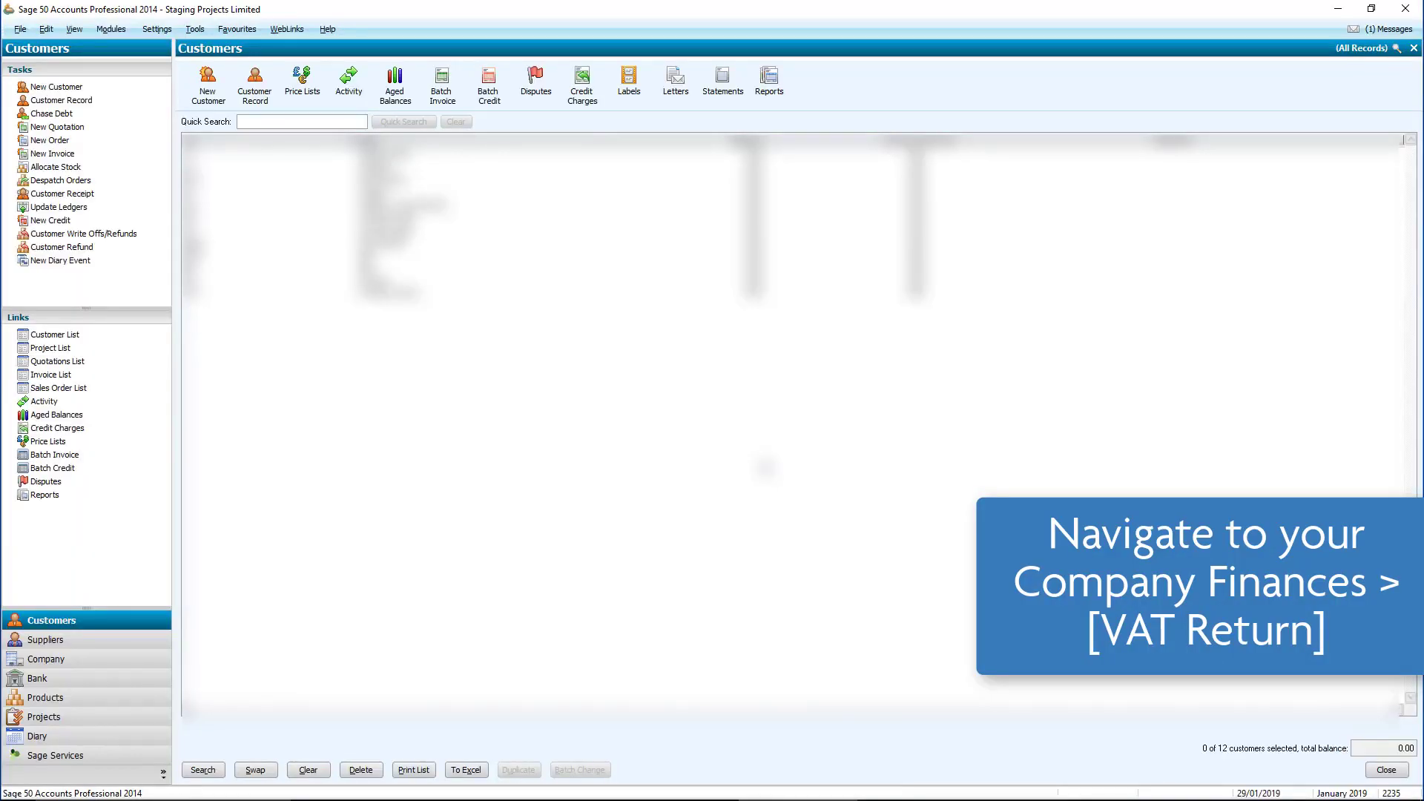
left_click(53, 661)
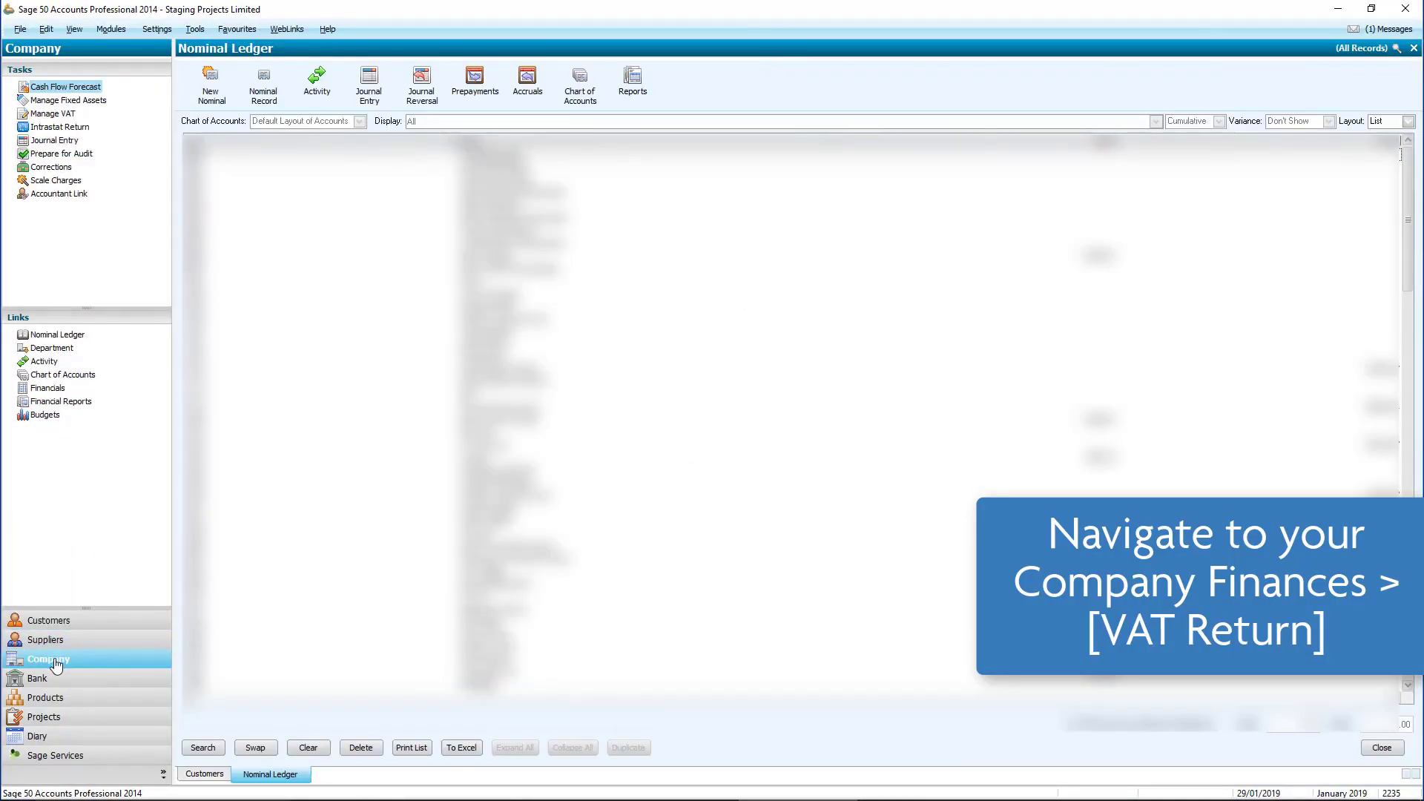
left_click(51, 390)
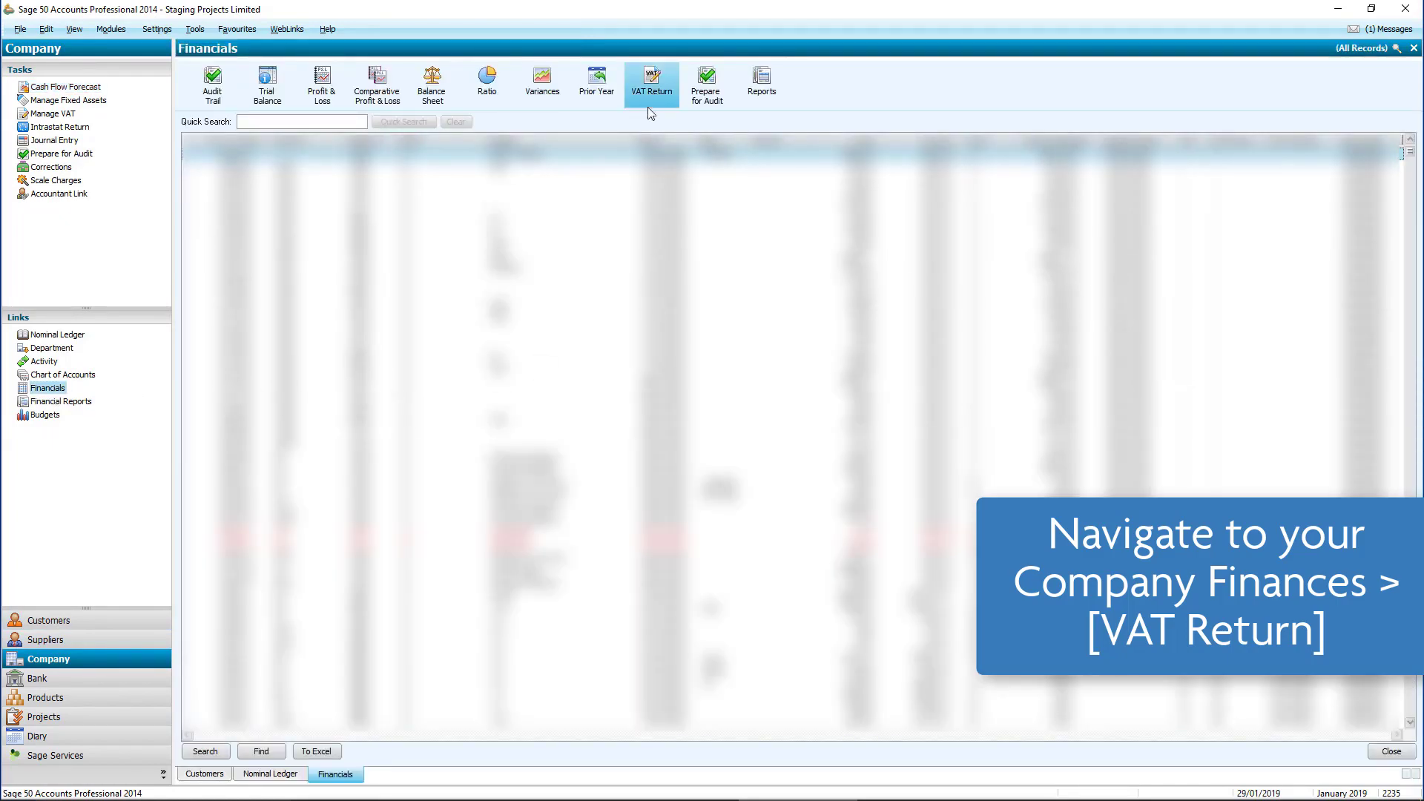
left_click(651, 83)
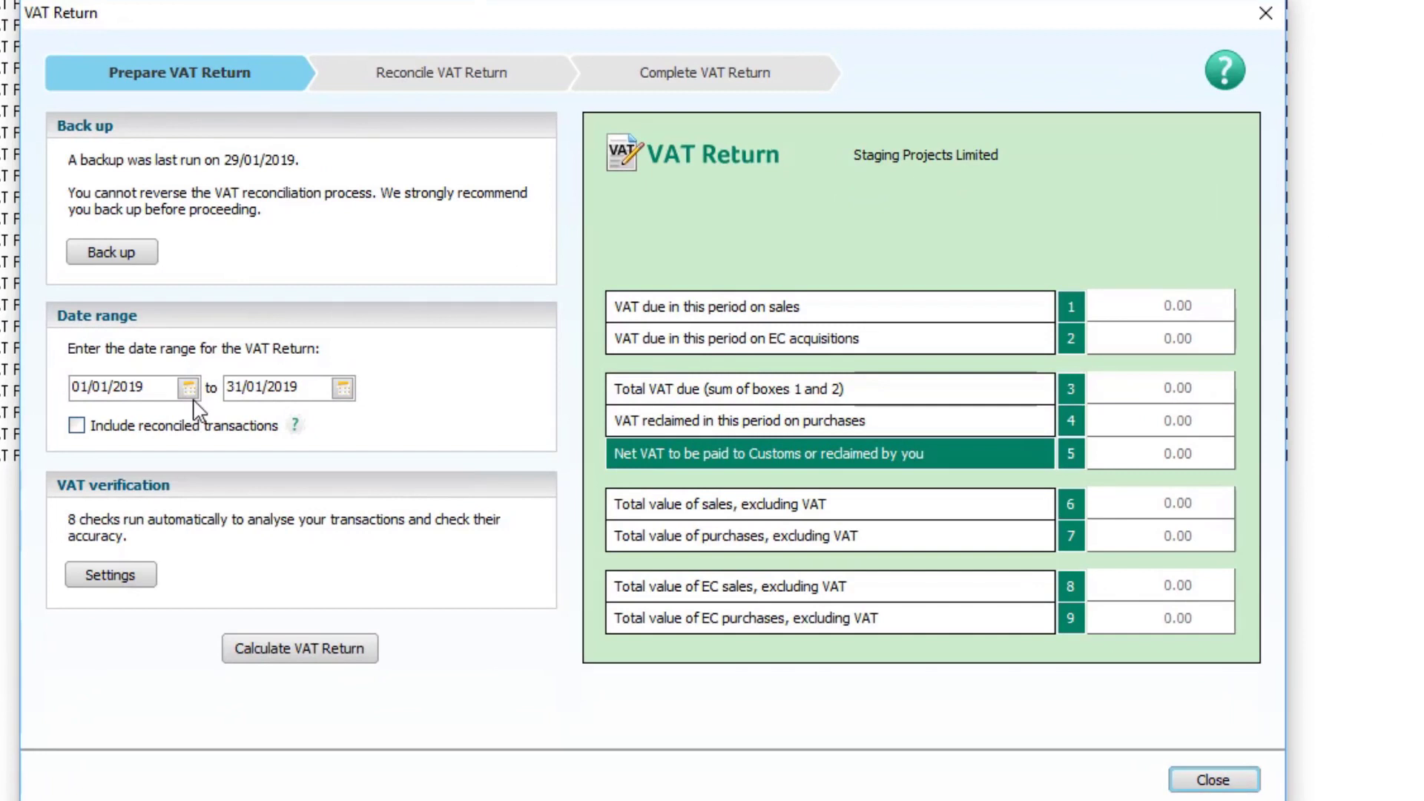
Step: Set the VAT return date range to 01/12/2018 to 31/12/2018 and include reconciled transactions
left_click(188, 387)
left_click(119, 414)
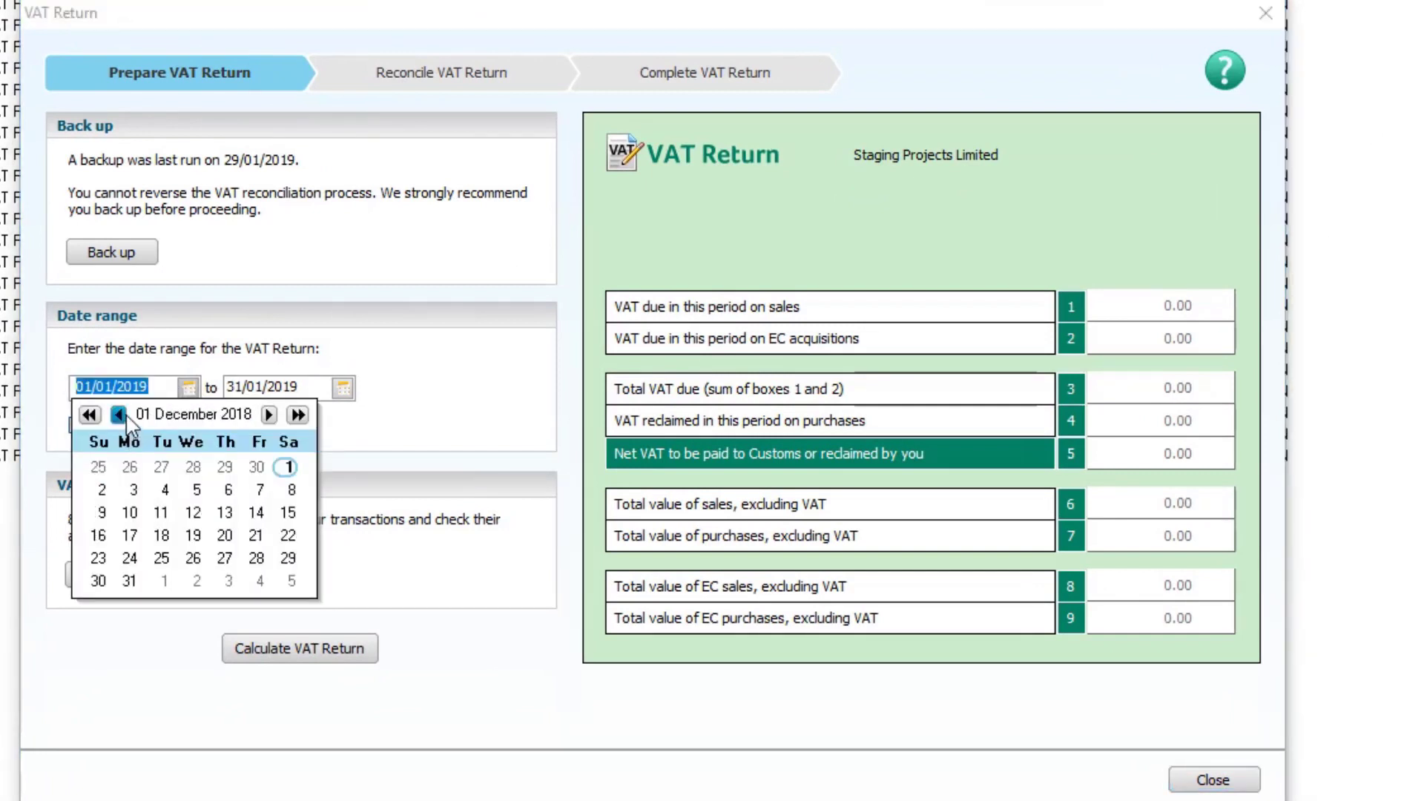
left_click(344, 388)
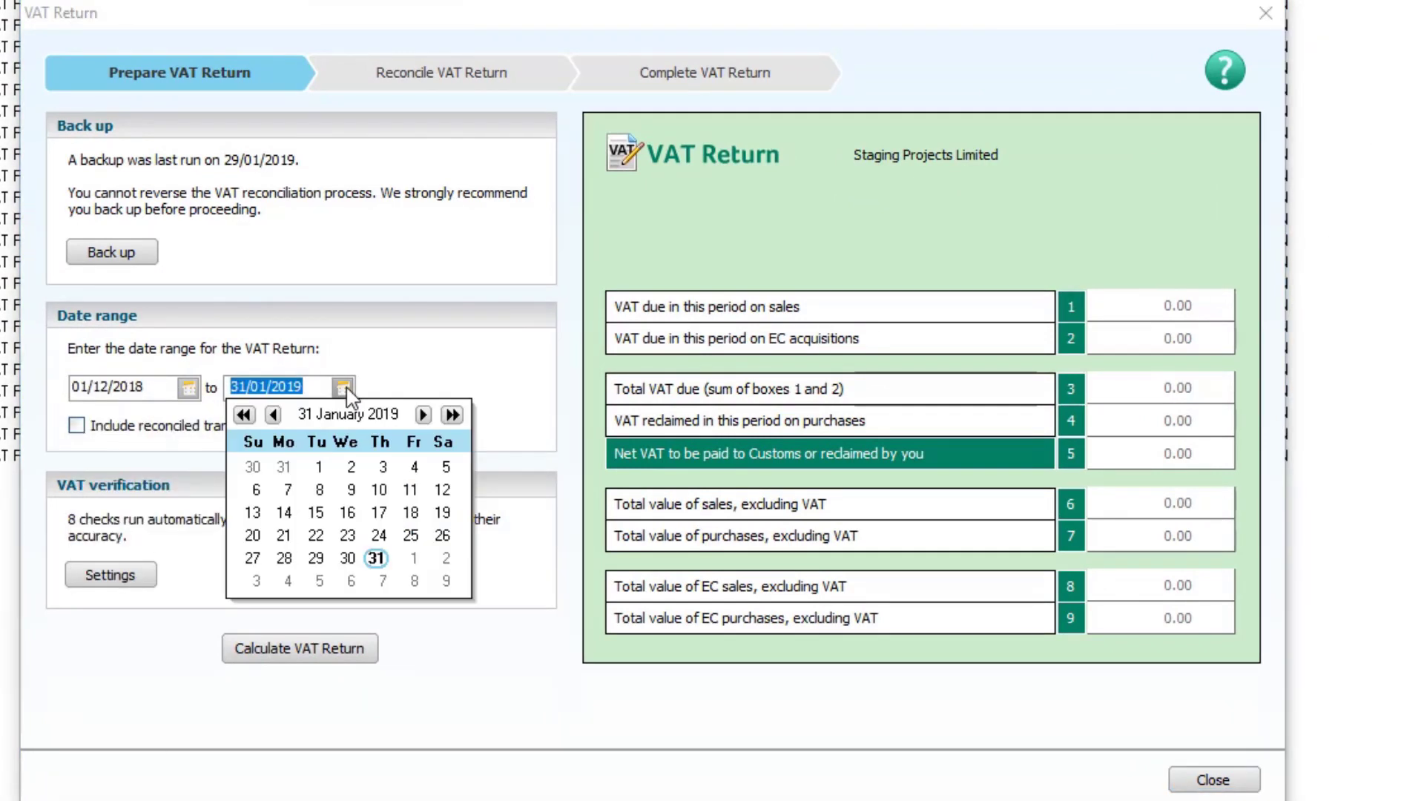
left_click(272, 414)
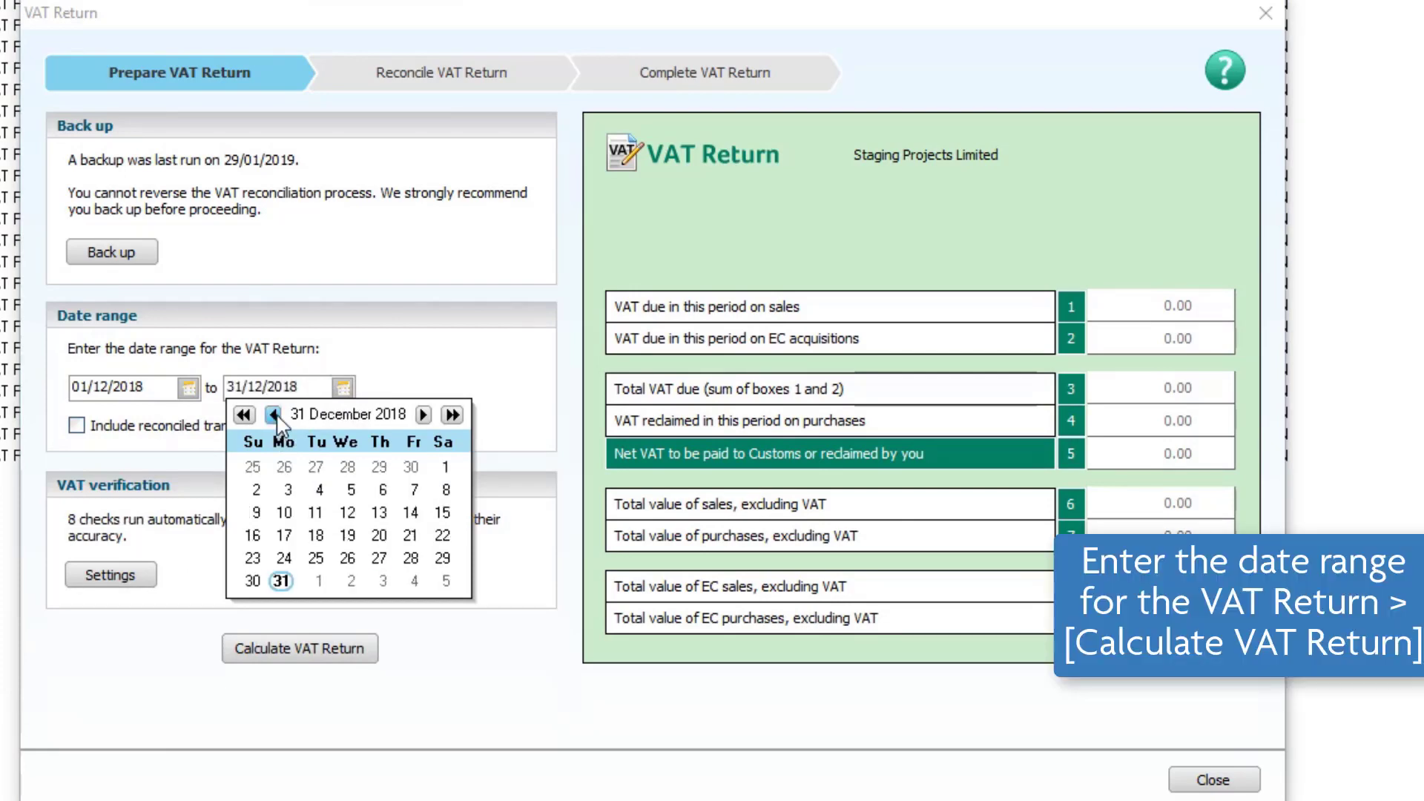
left_click(74, 427)
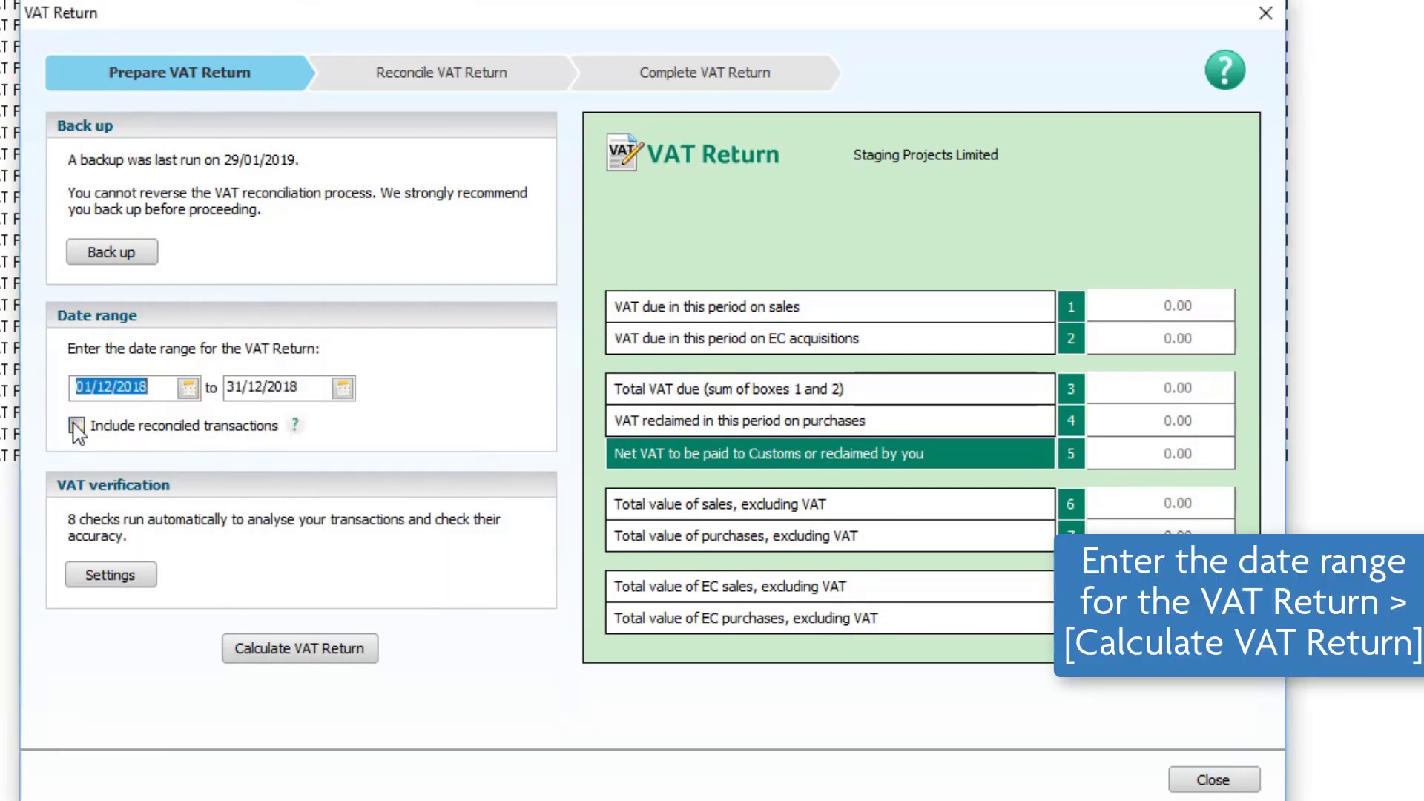
Step: Calculate the VAT return and reconcile it, flagging its transactions as VAT reconciled
left_click(287, 660)
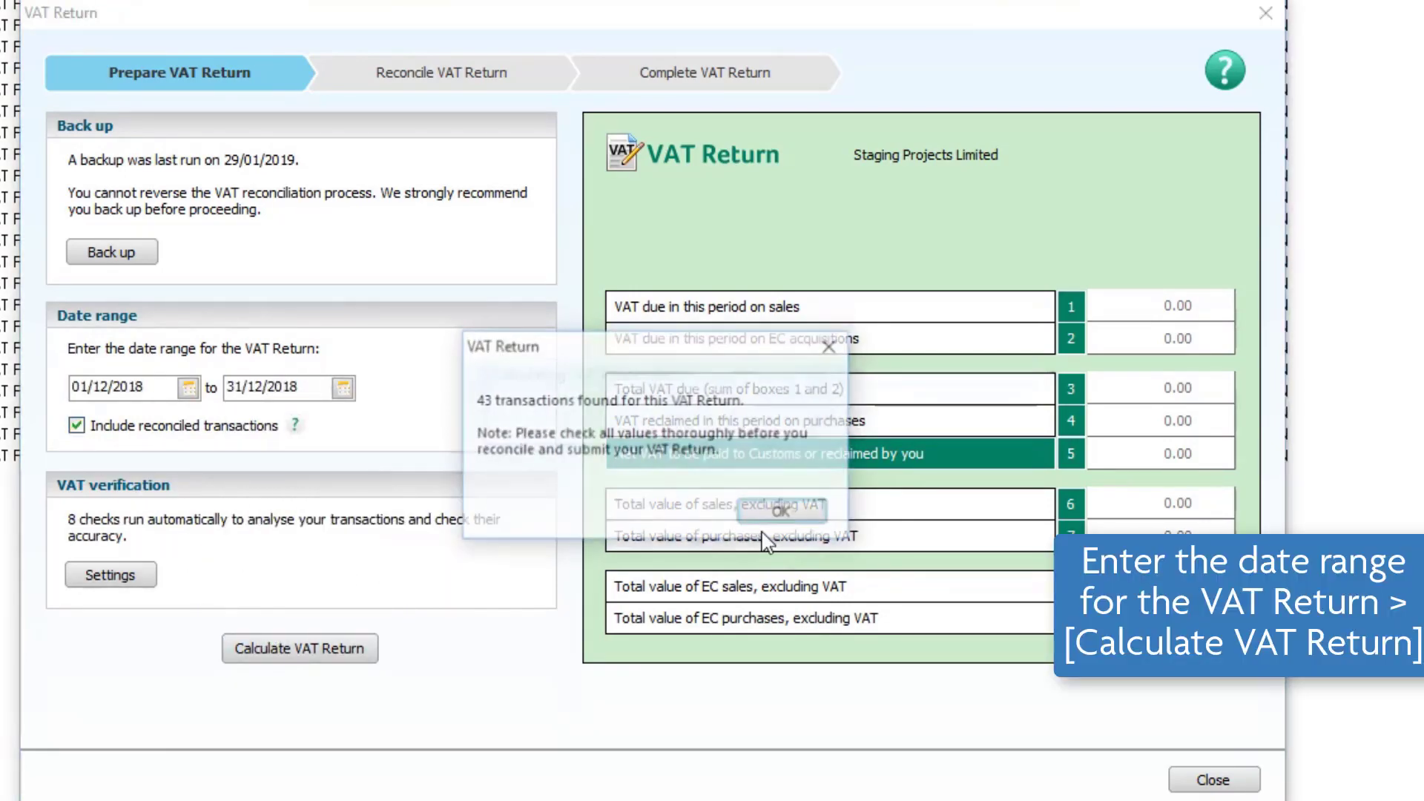
left_click(860, 515)
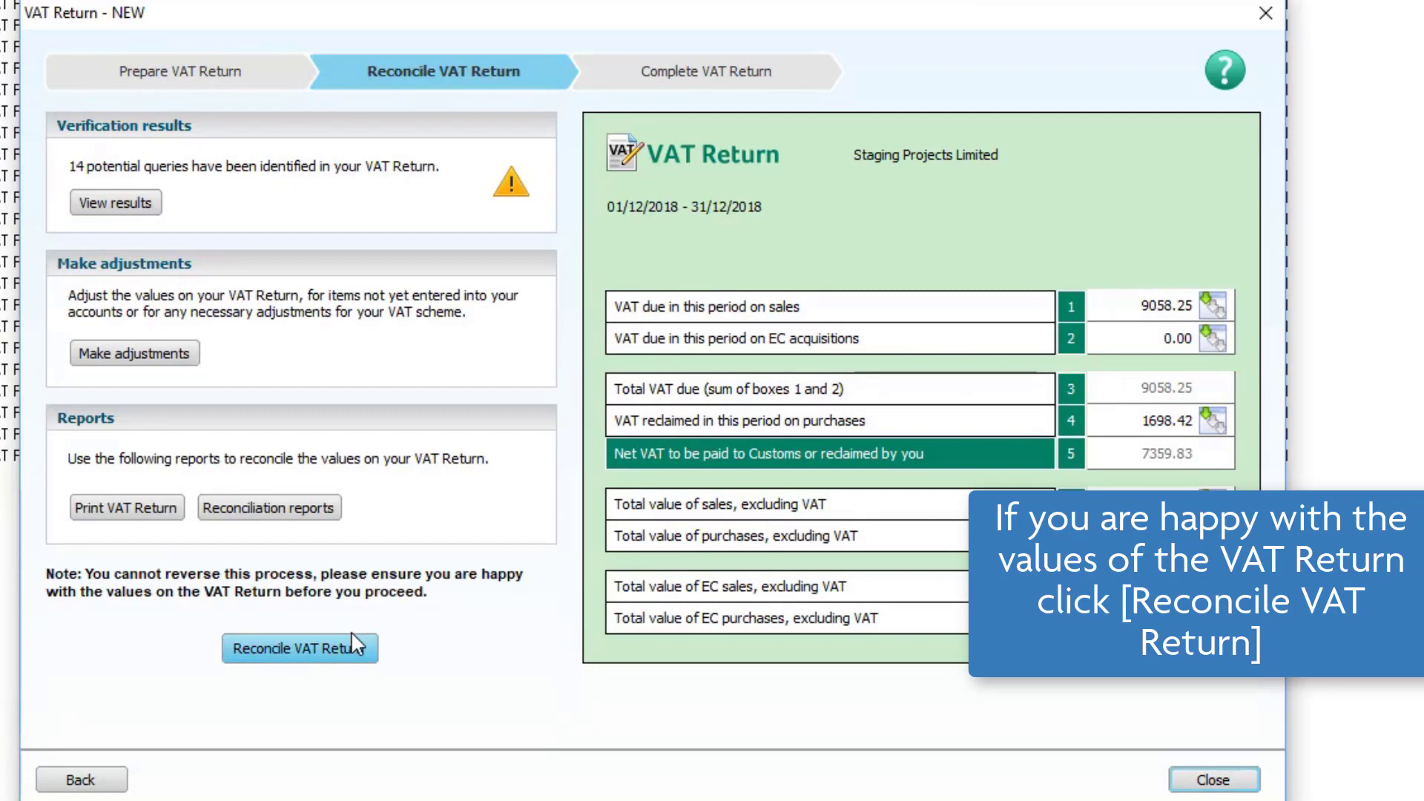
left_click(341, 649)
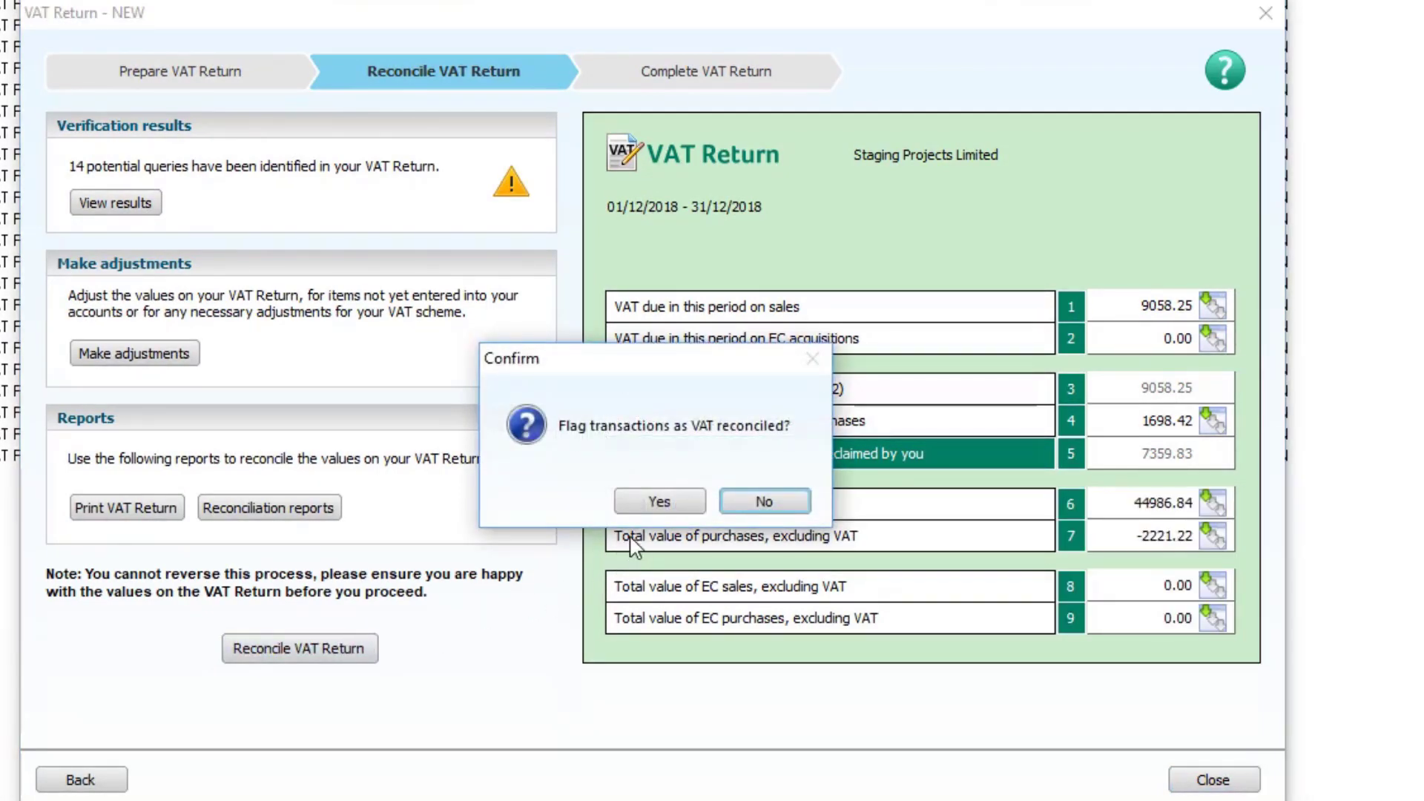
left_click(650, 510)
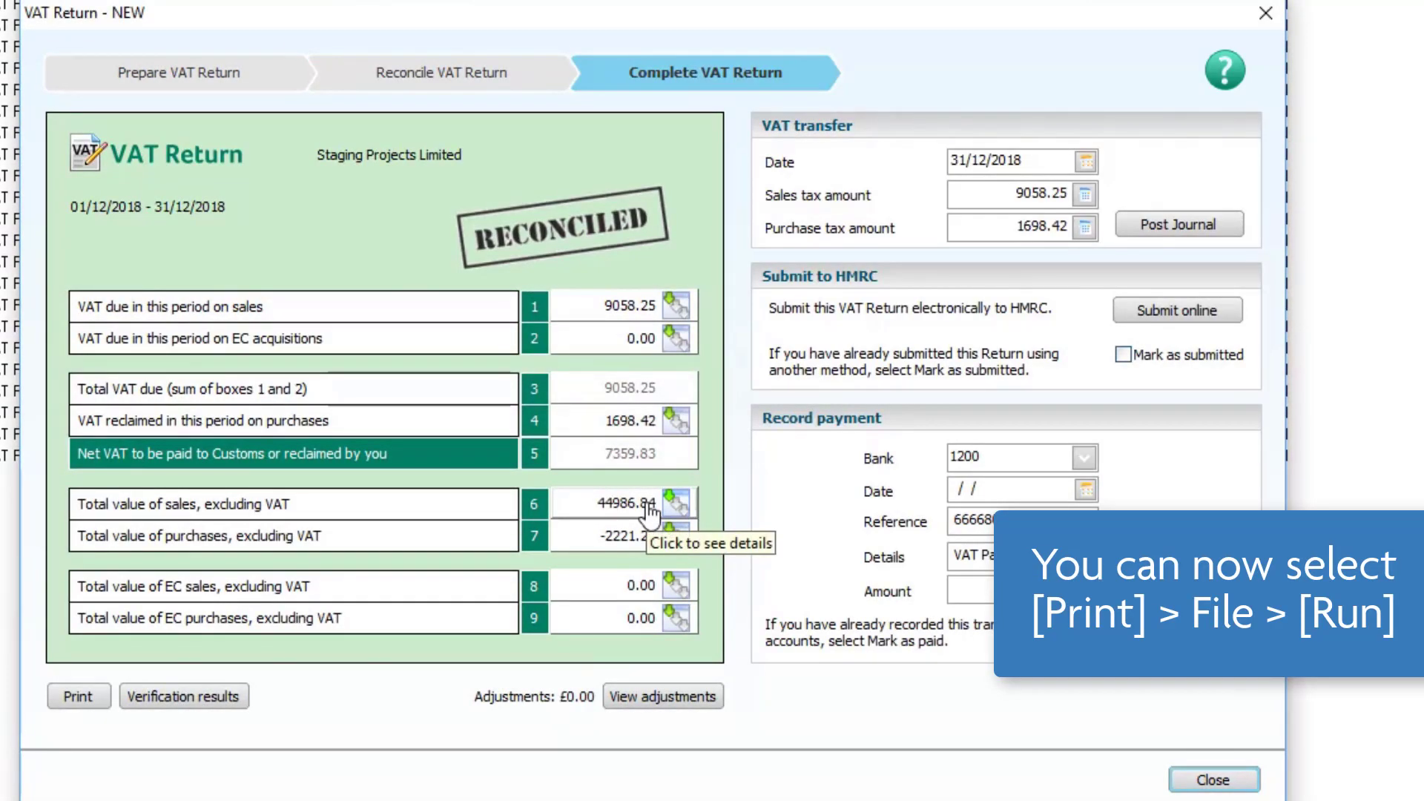
Step: Run the VAT return report with its output set to File
left_click(75, 701)
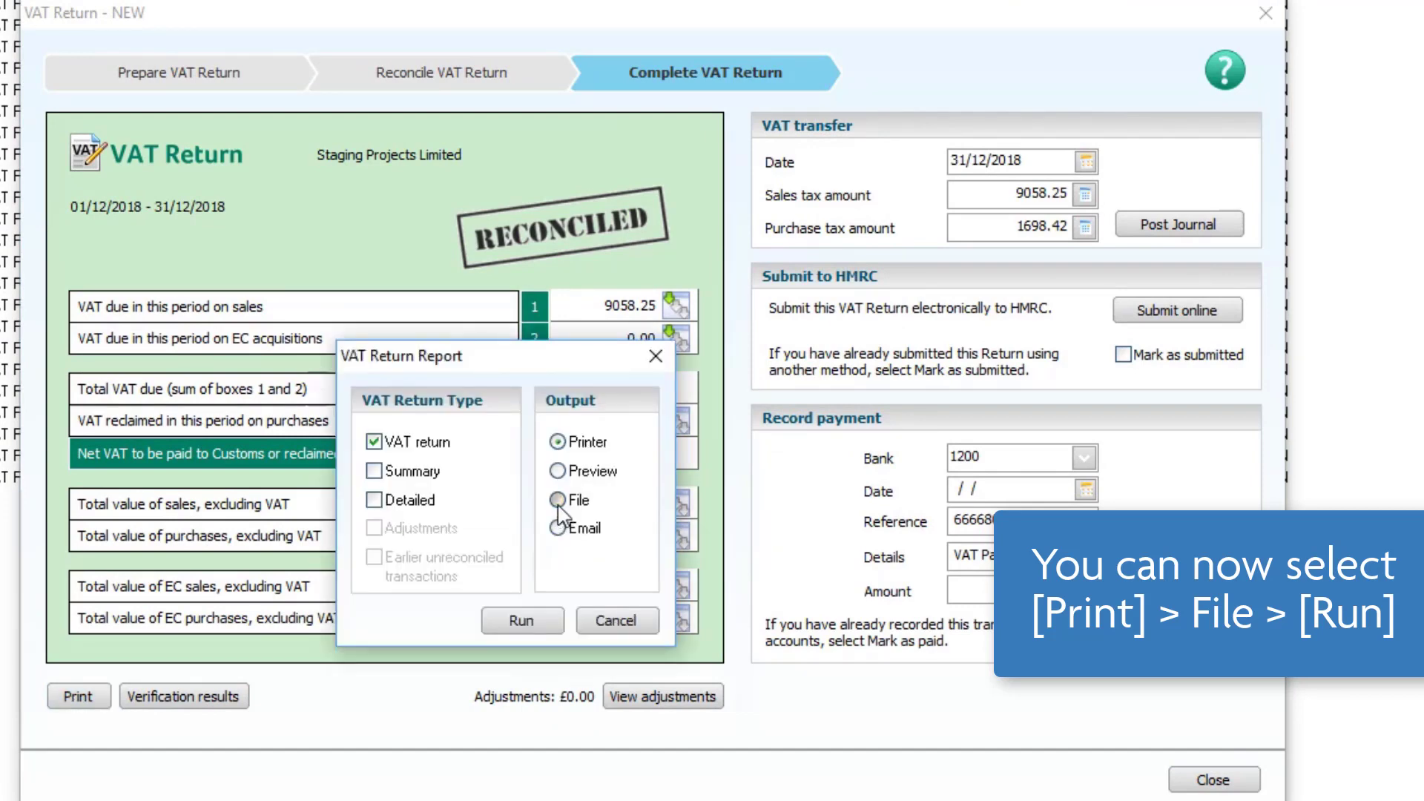
left_click(557, 502)
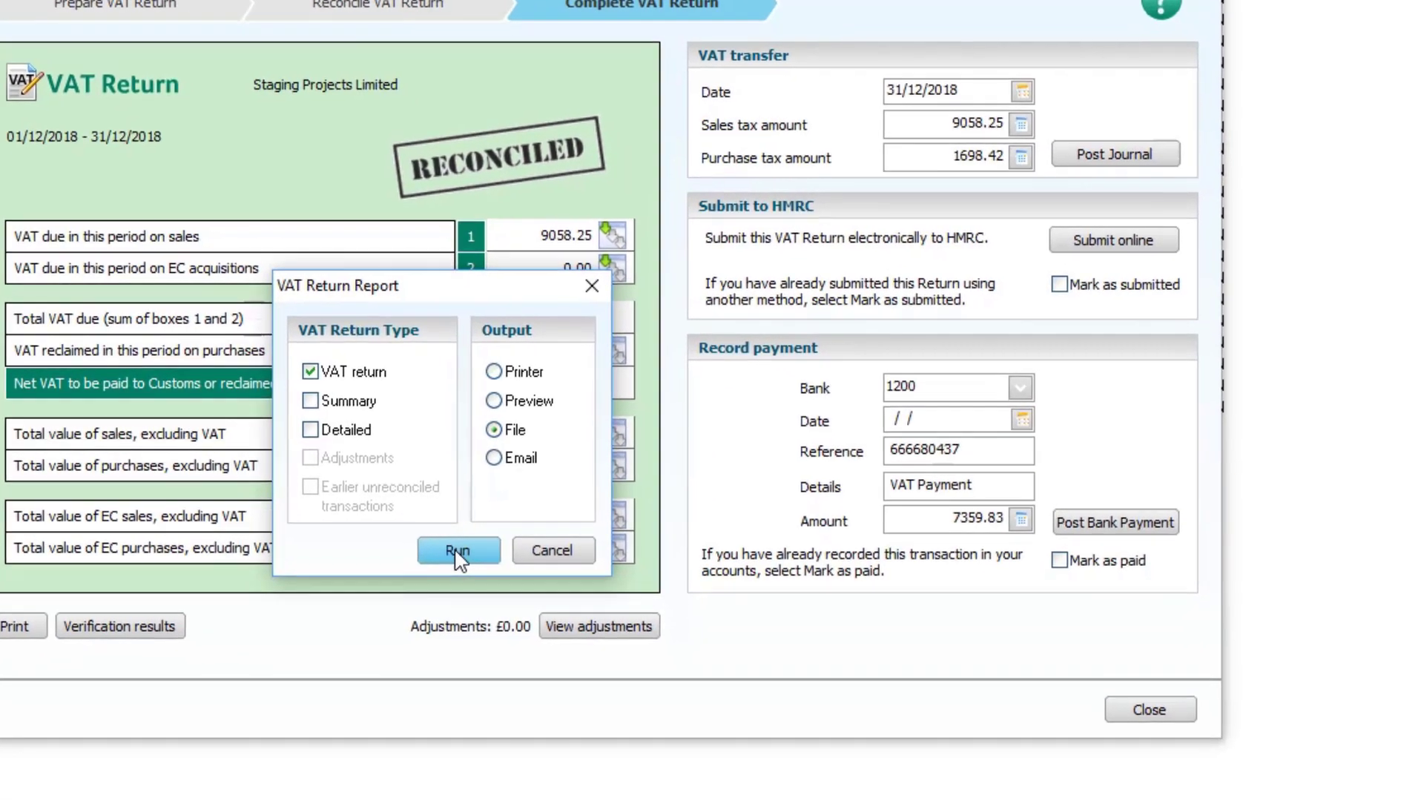
left_click(458, 551)
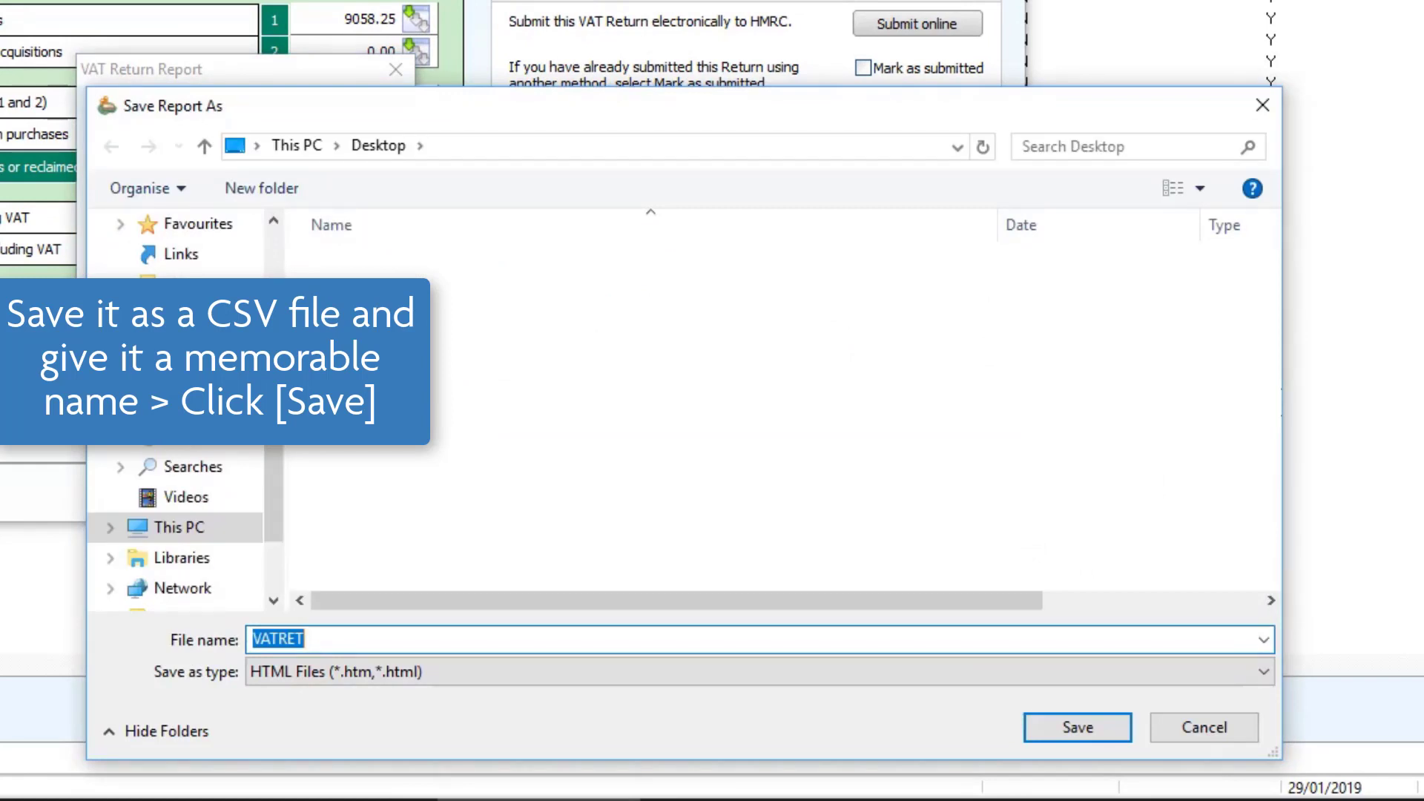
Step: Save the report to the Desktop as a Comma Separated Value file named "VATRET December 2018"
left_click(346, 671)
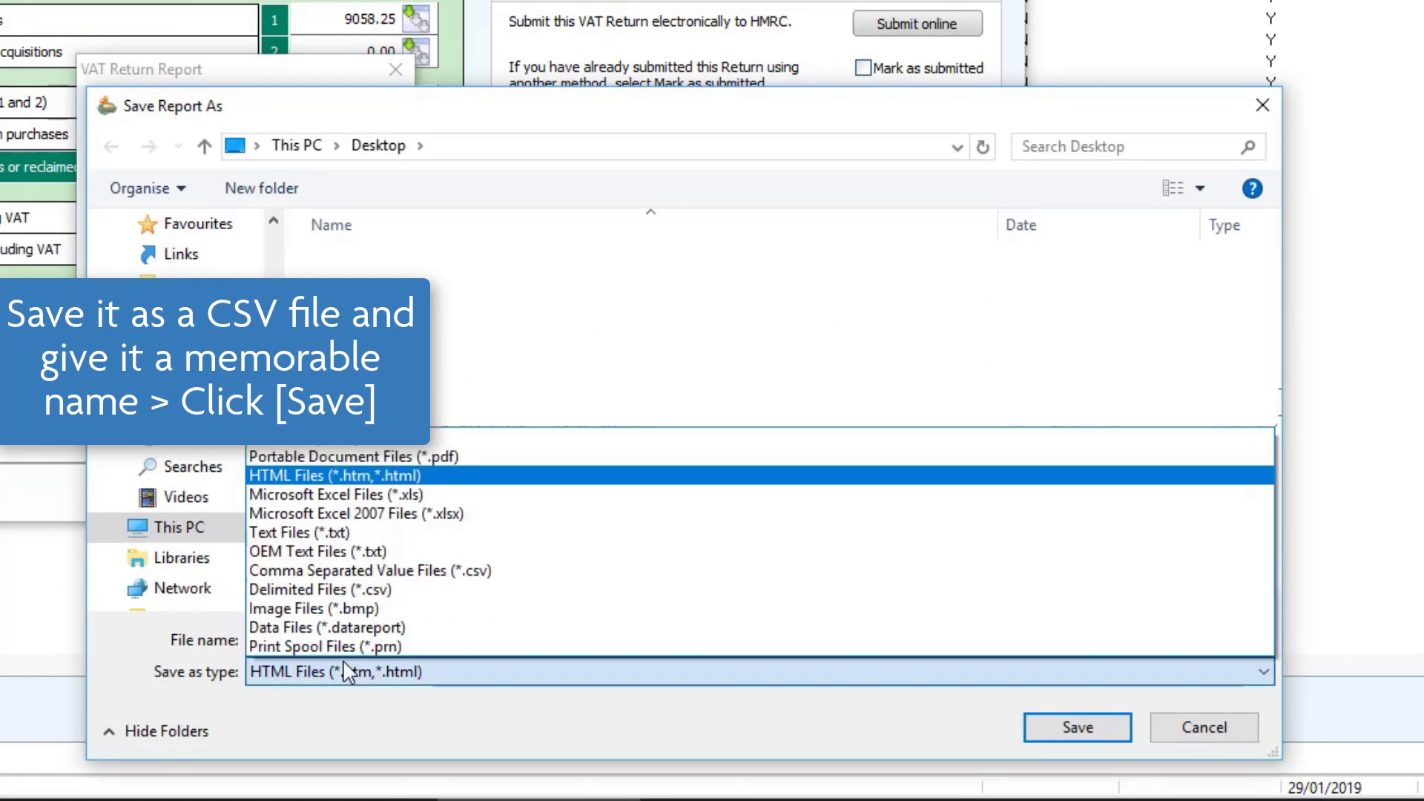
left_click(391, 569)
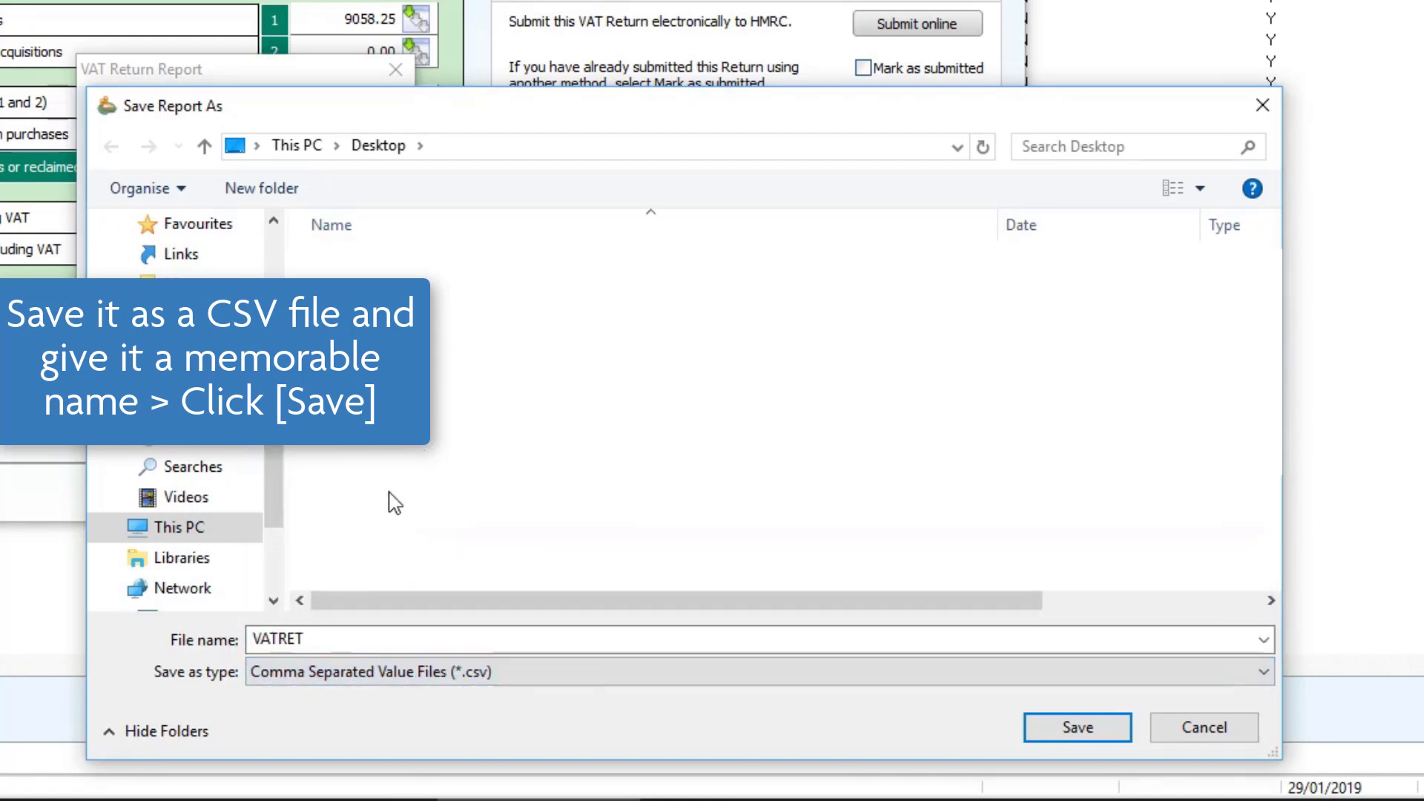
double_click(309, 639)
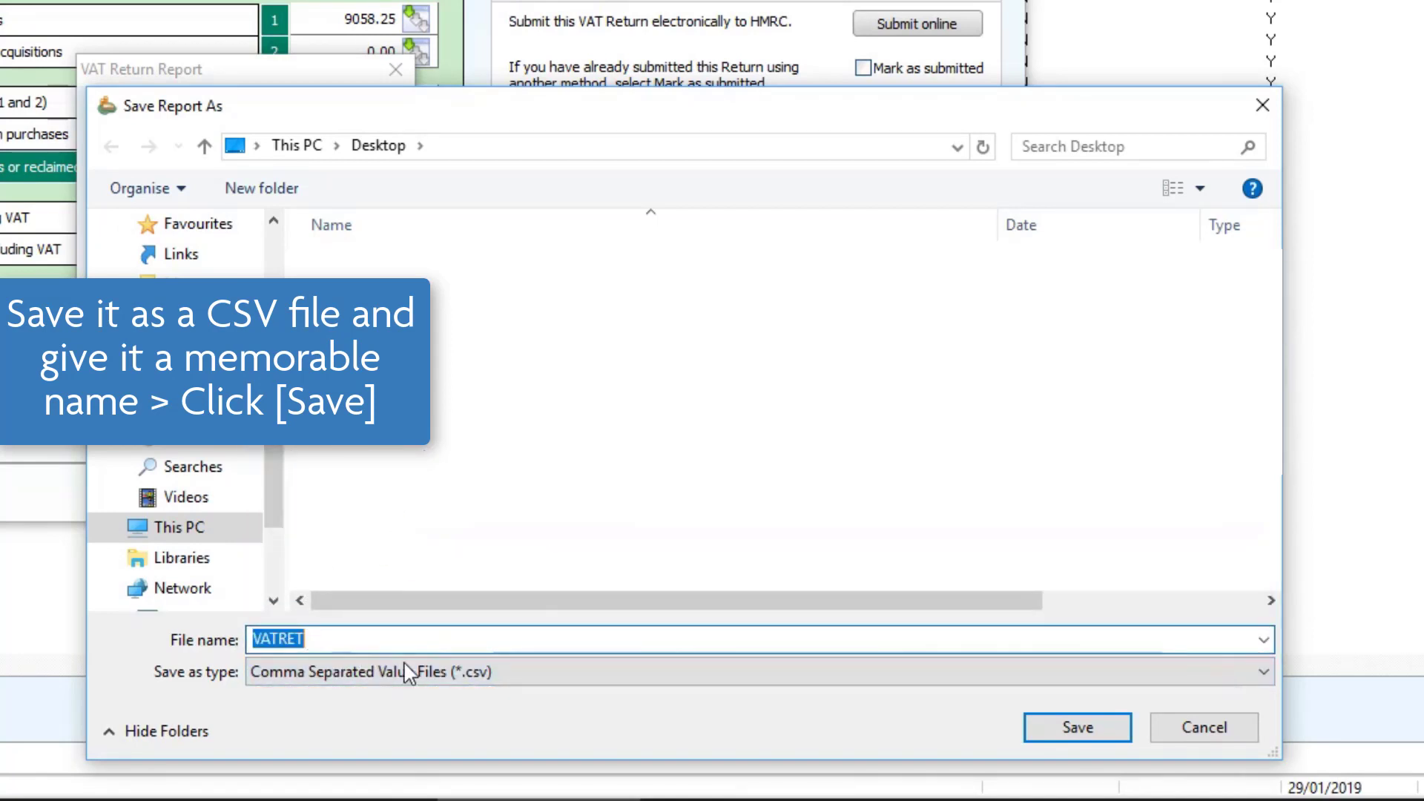
left_click(354, 638)
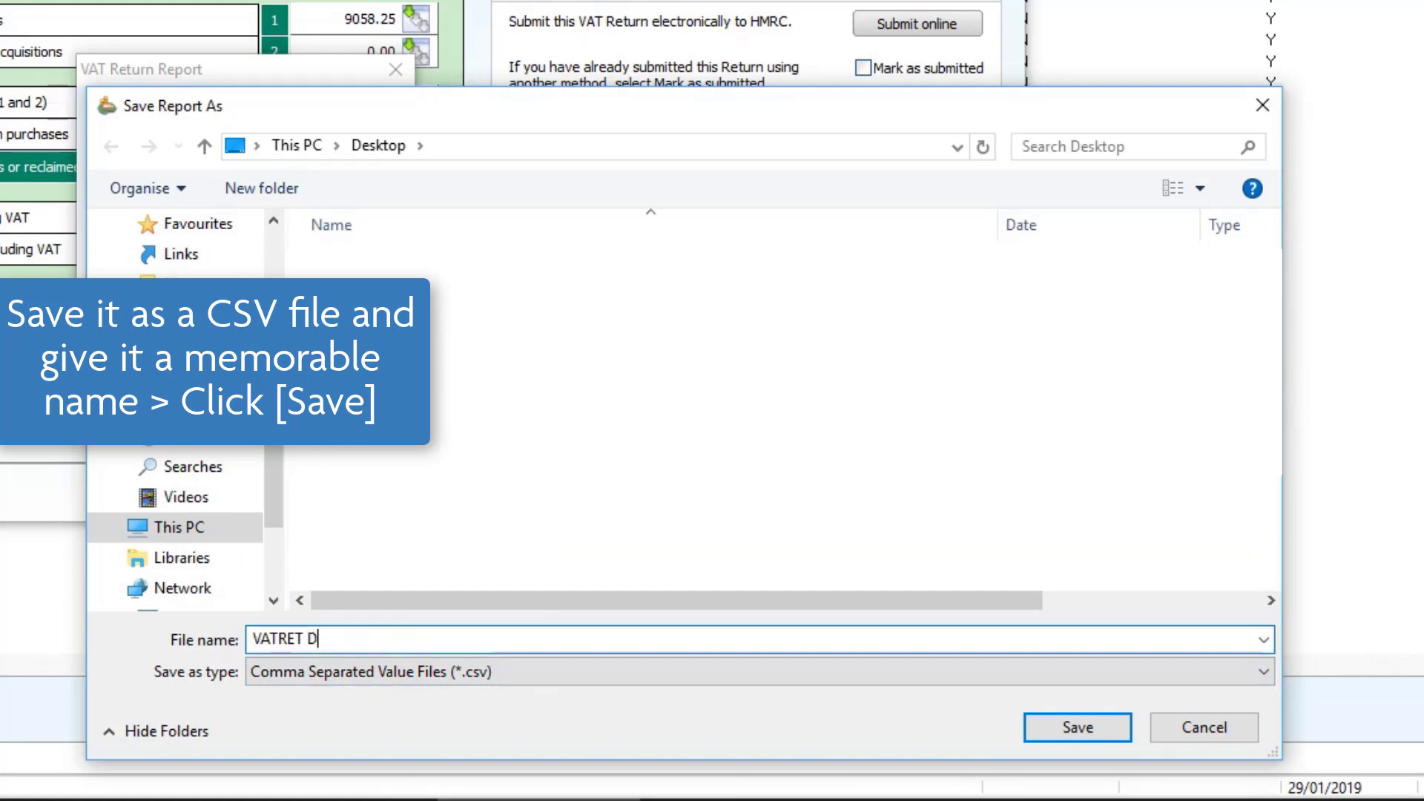
type("December 2018")
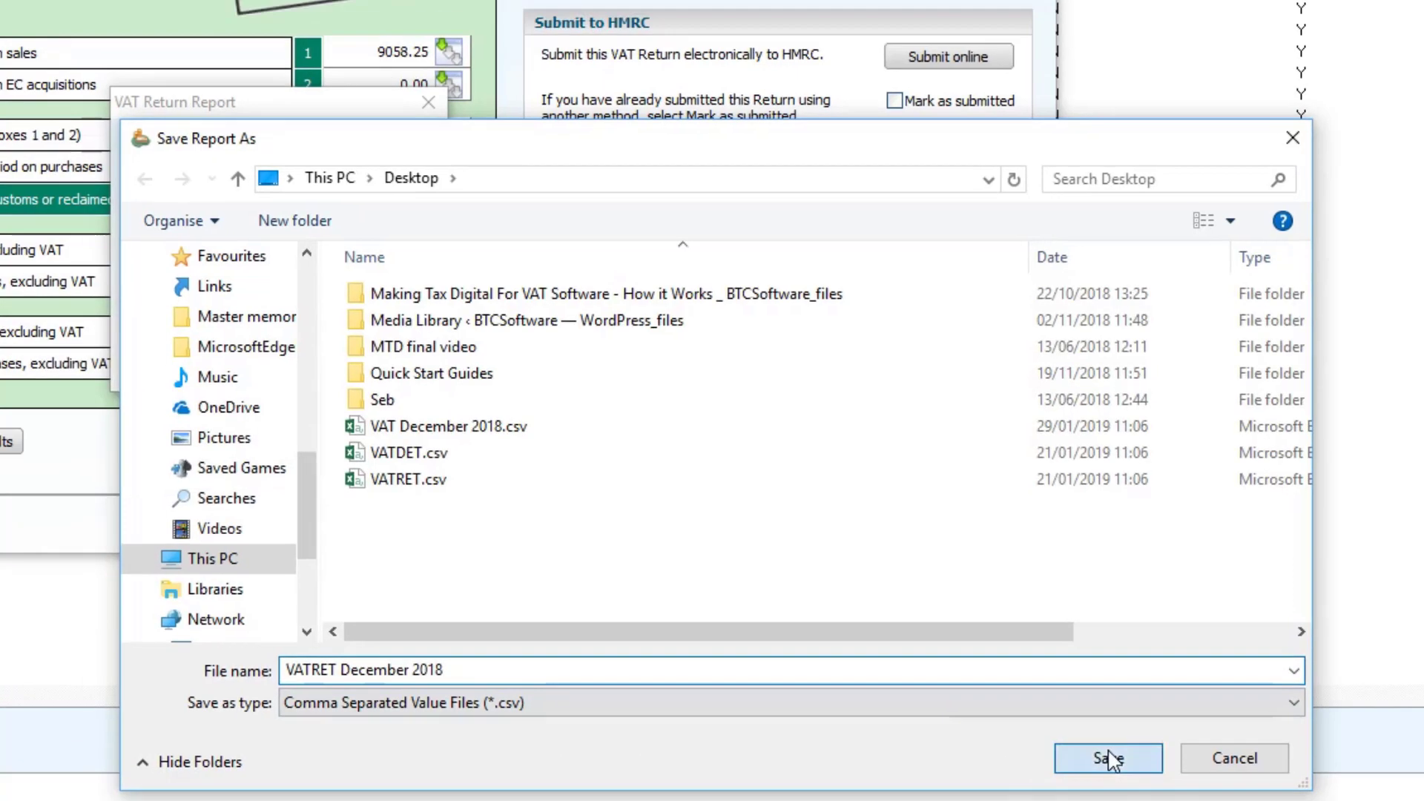
left_click(1108, 758)
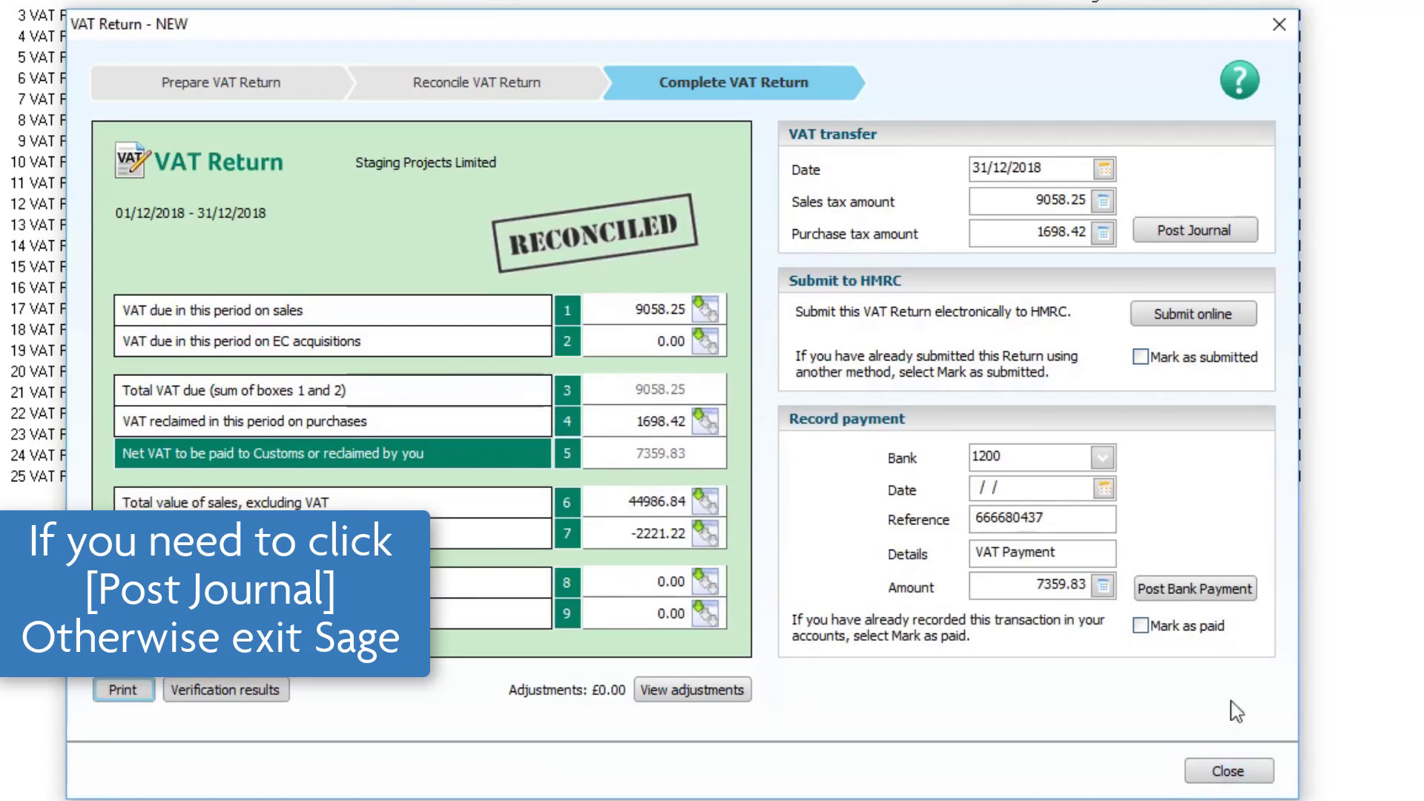
Step: Post the VAT transfer journal despite its date being outside the financial year, and close the VAT return
left_click(1190, 231)
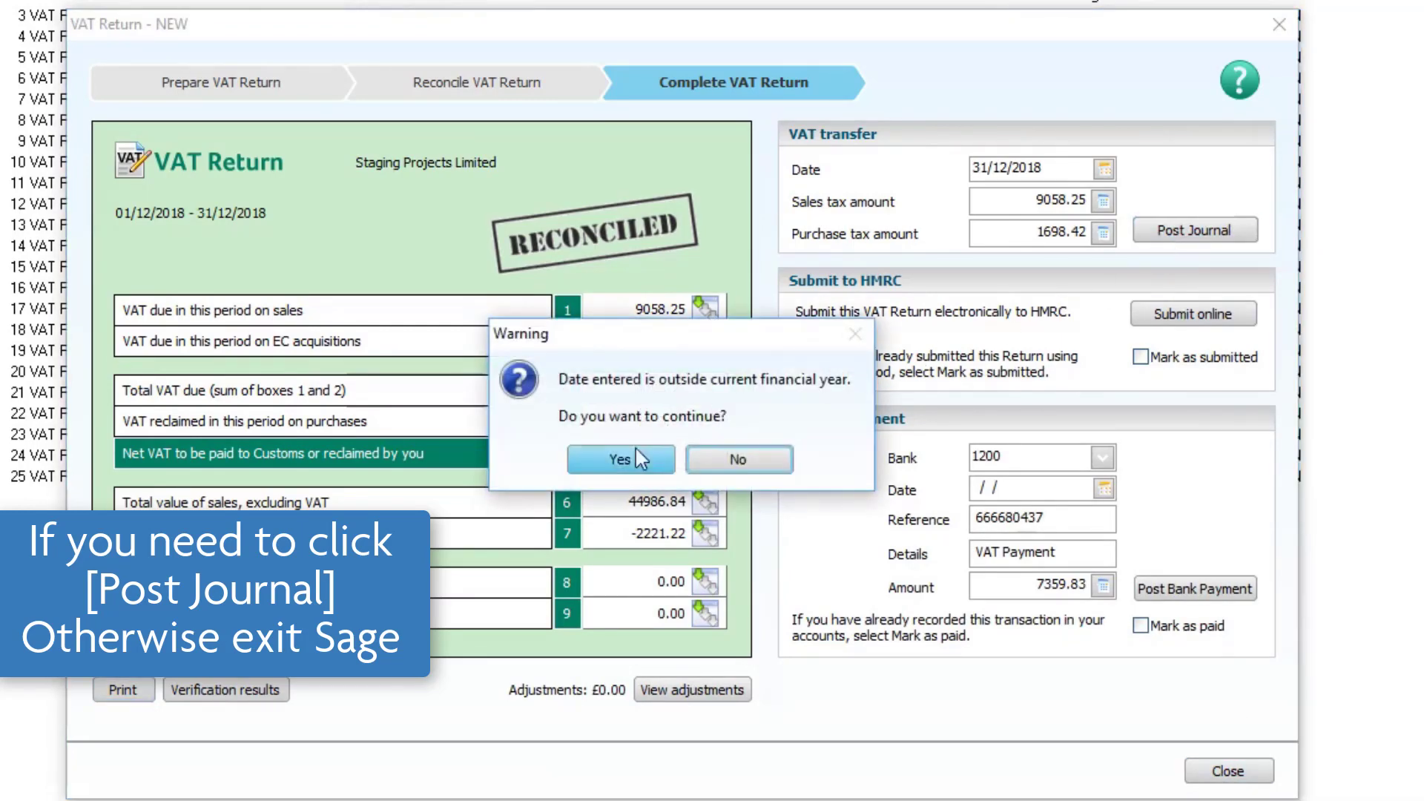
left_click(604, 469)
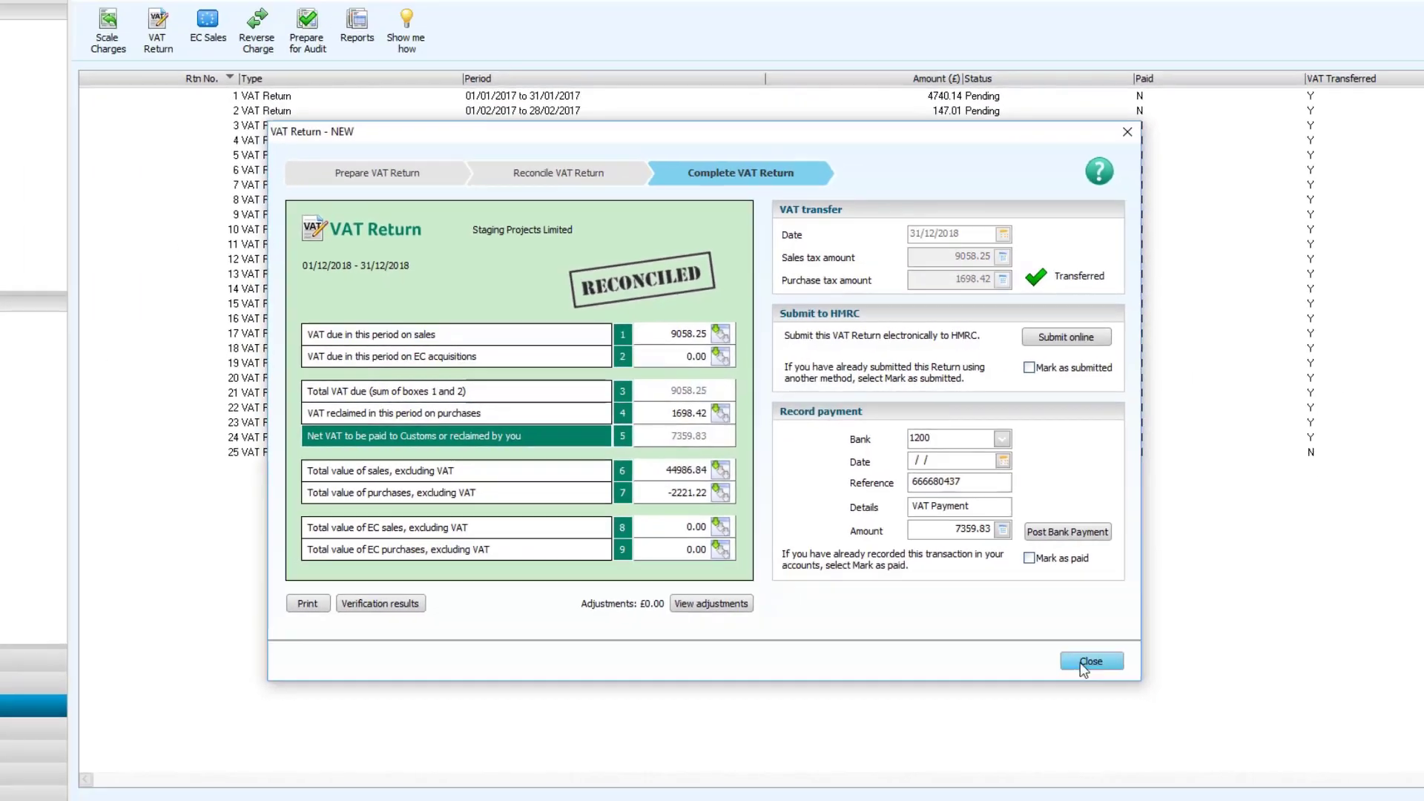
left_click(1228, 771)
Step: Close the VAT return list and exit the accounts program without backing up the data
left_click(1386, 752)
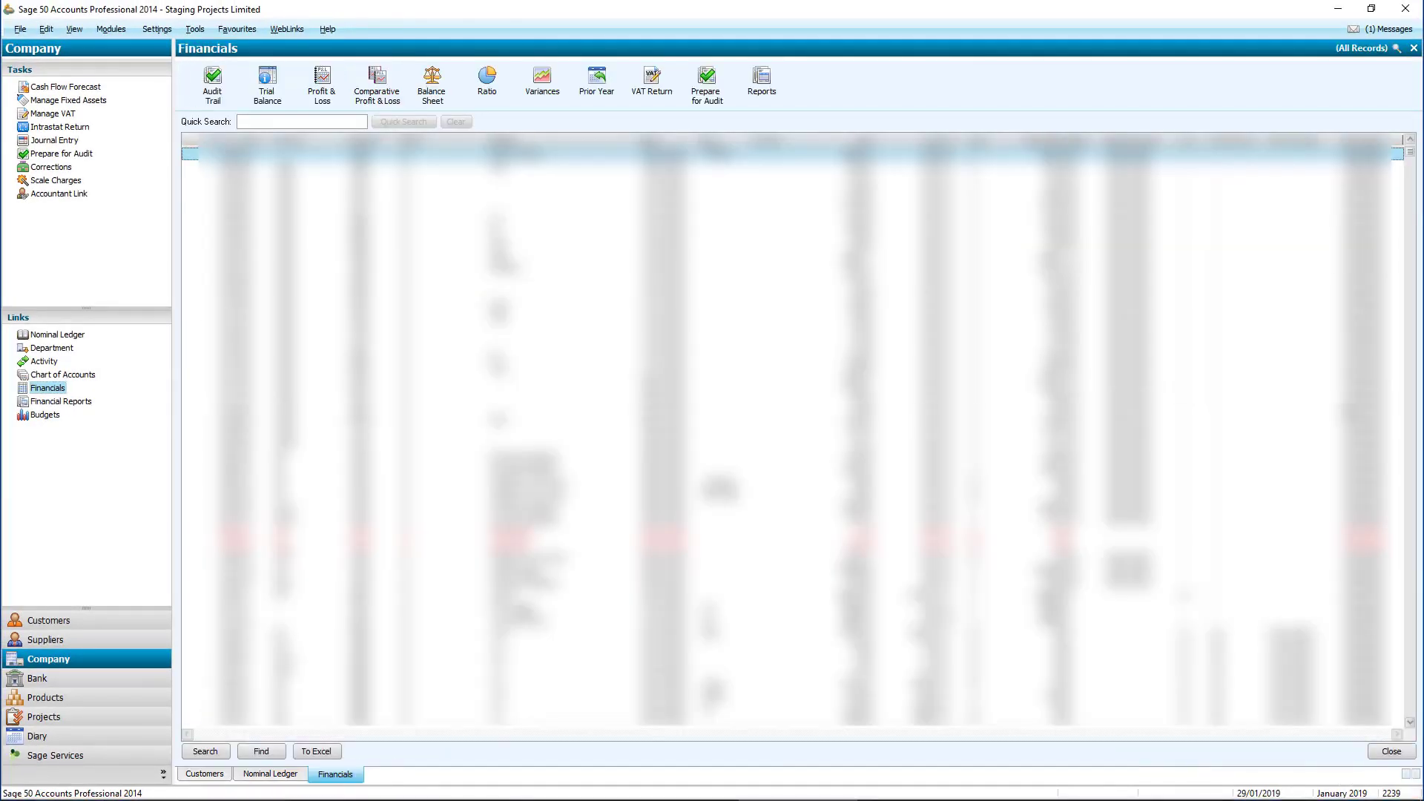
left_click(1405, 8)
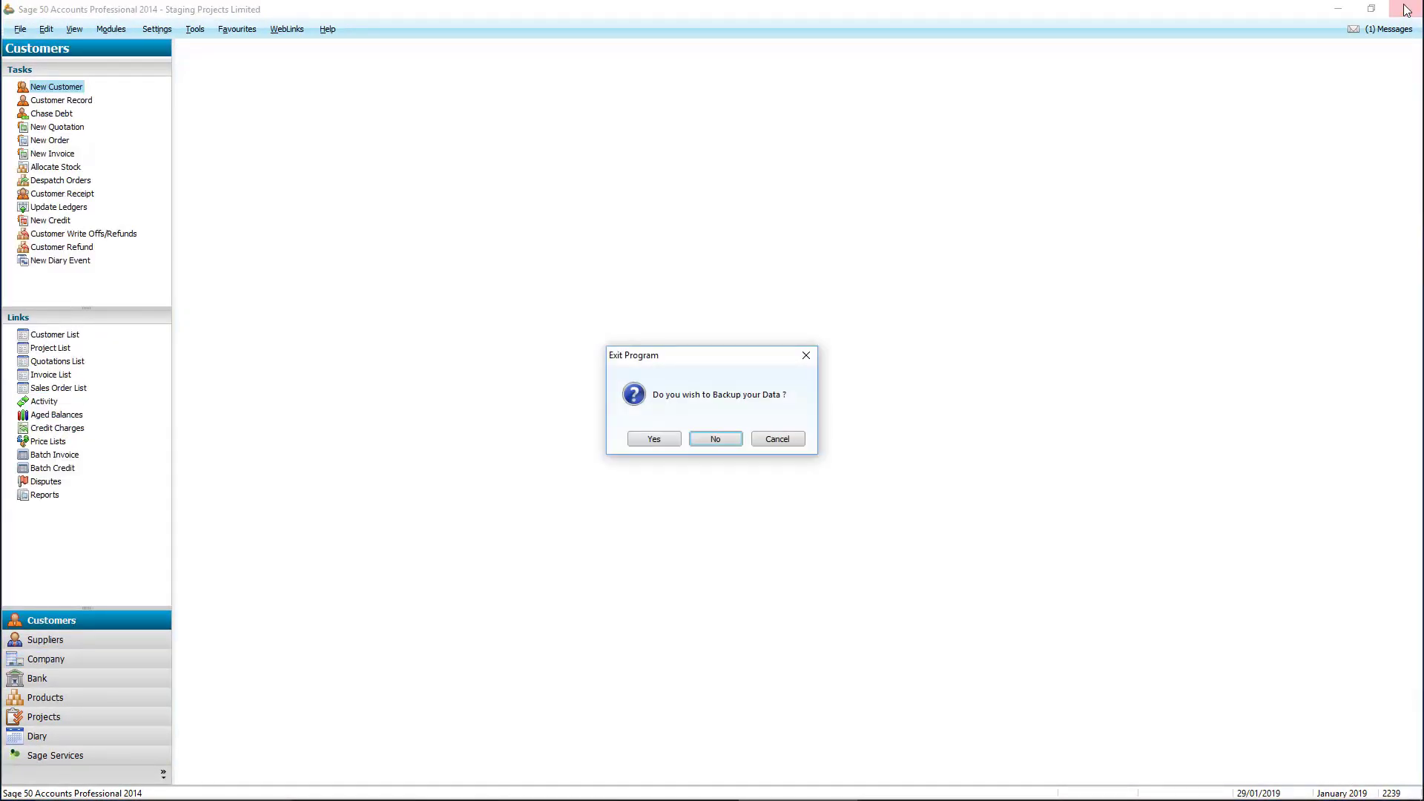
left_click(703, 439)
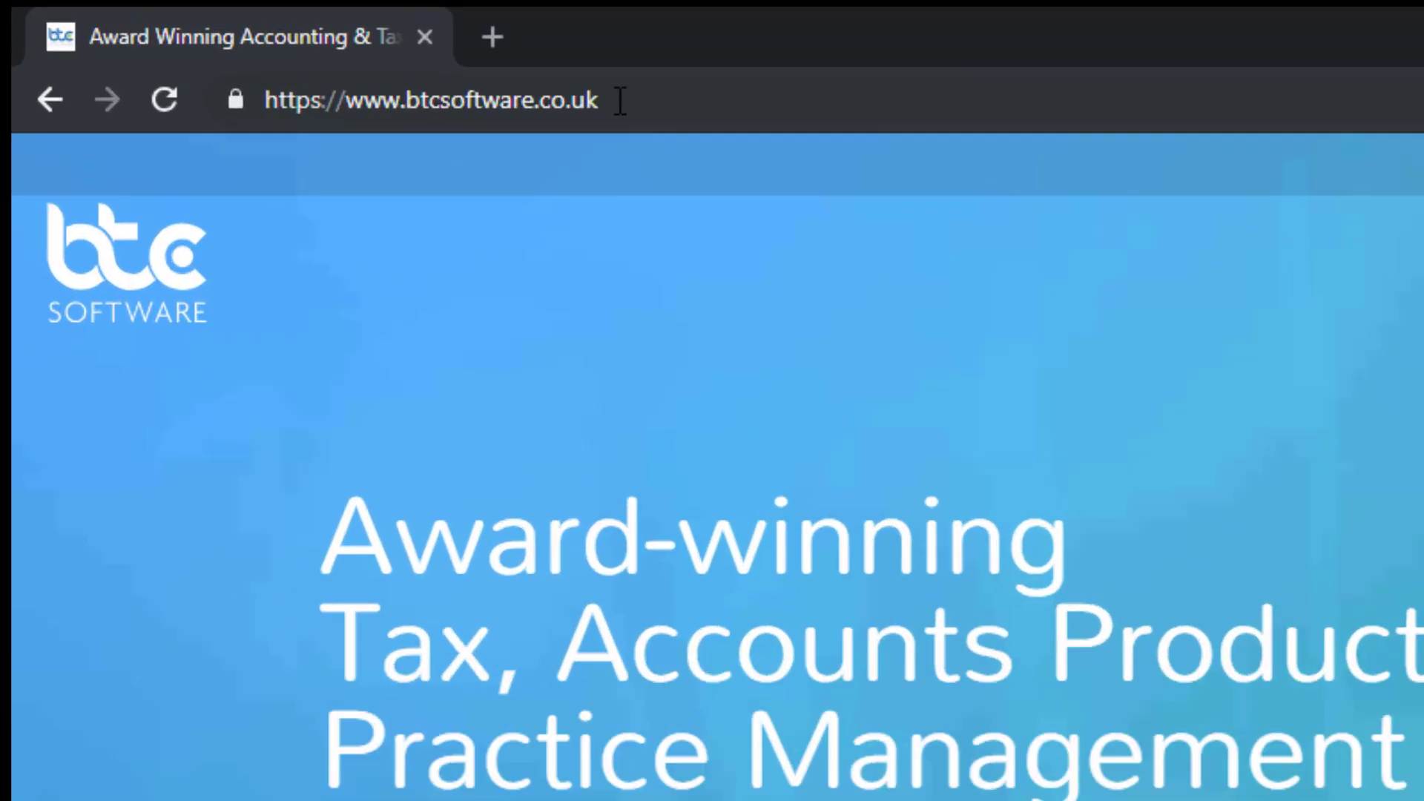
Step: Switch to the web browser and go to btchub.co.uk
left_click(620, 101)
type("btc")
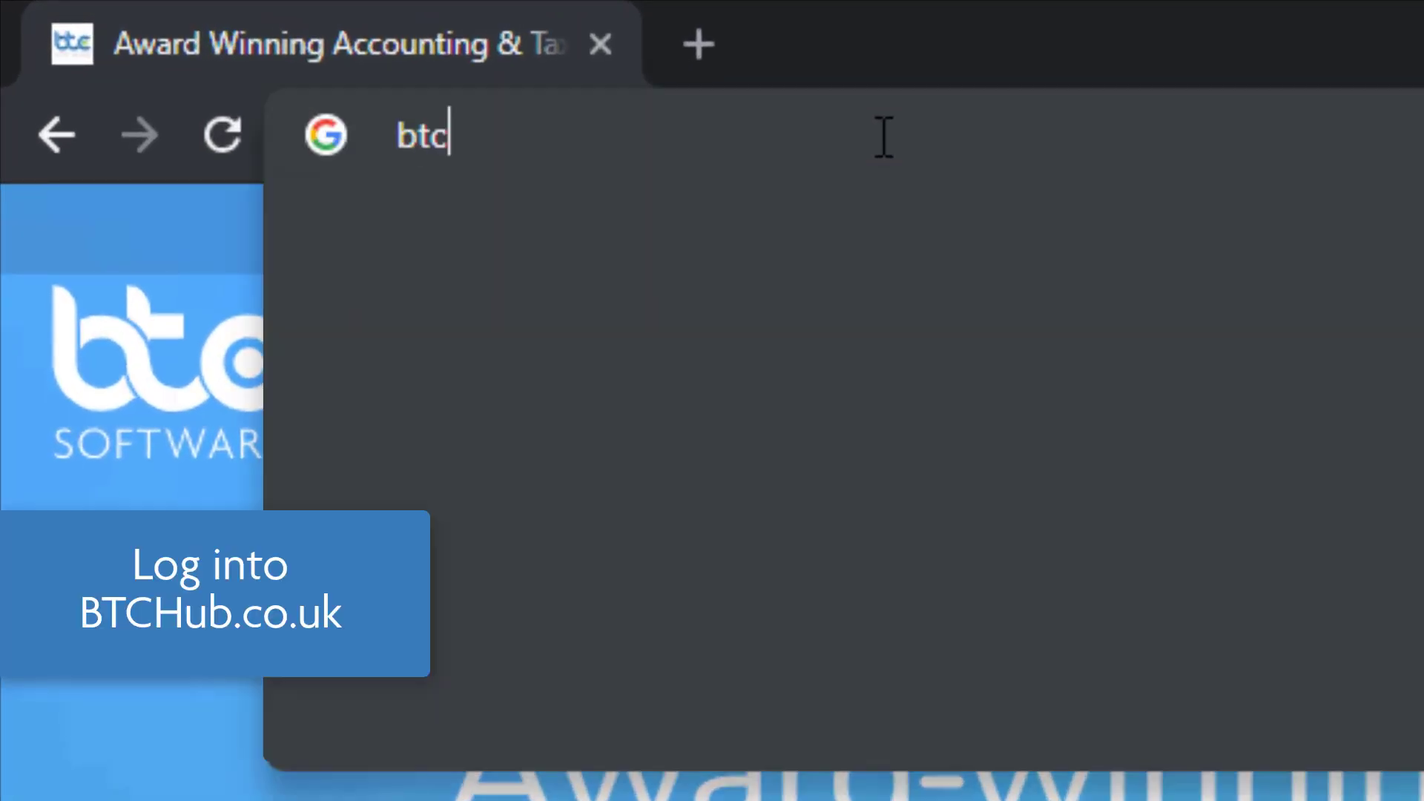
type("hub.co.")
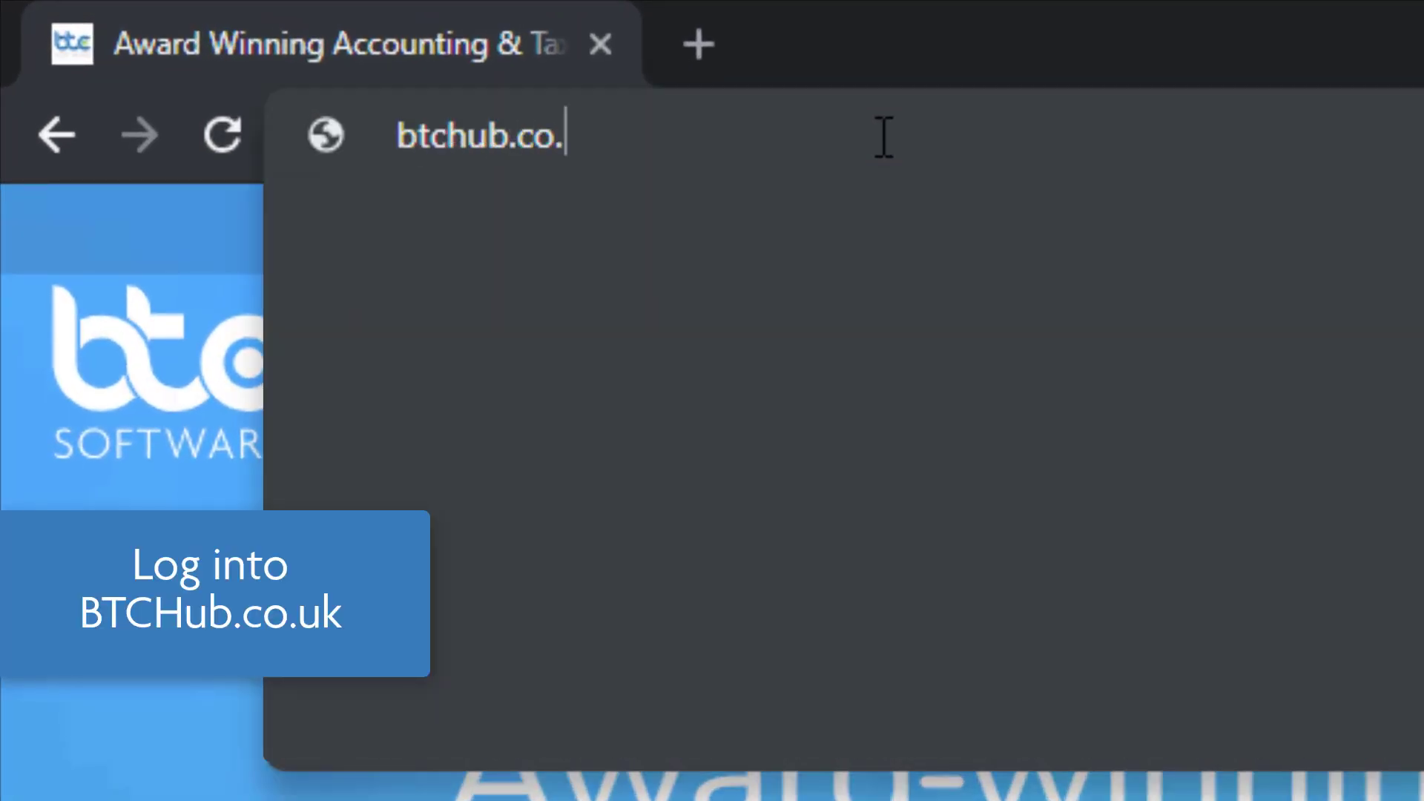
type("uk")
key("Return")
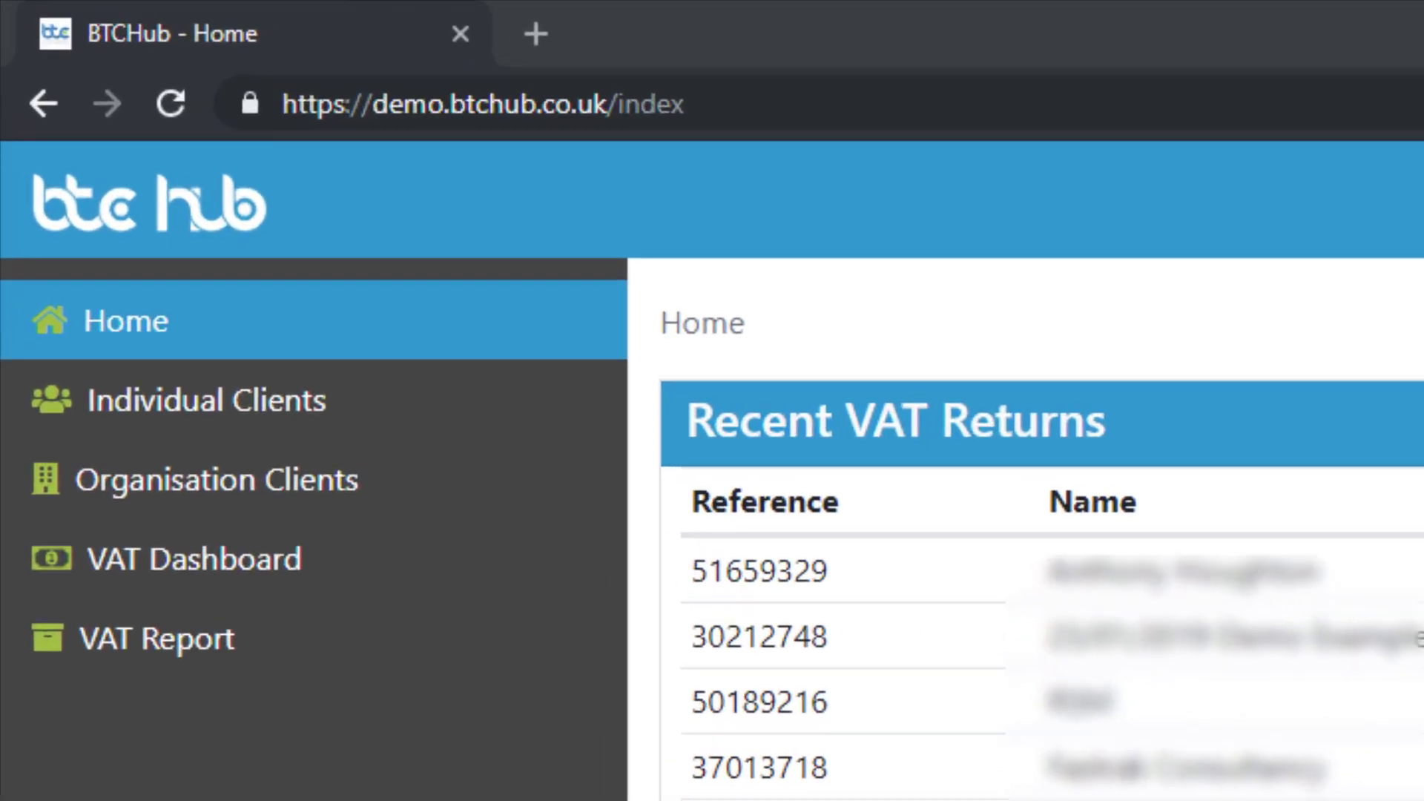
Step: Search the VAT Dashboard's clients for "abc" and select ABC Company
left_click(193, 558)
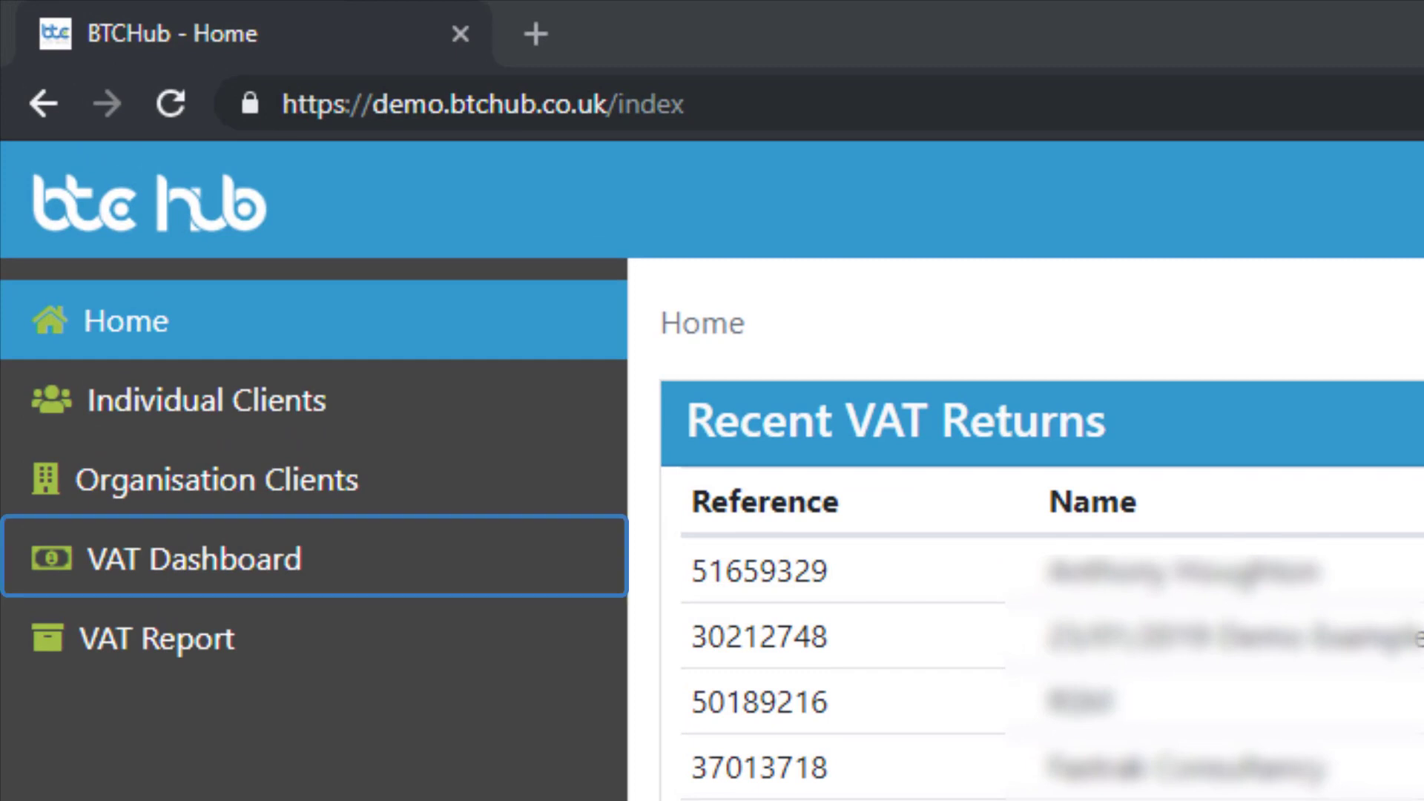
left_click(327, 567)
left_click(480, 210)
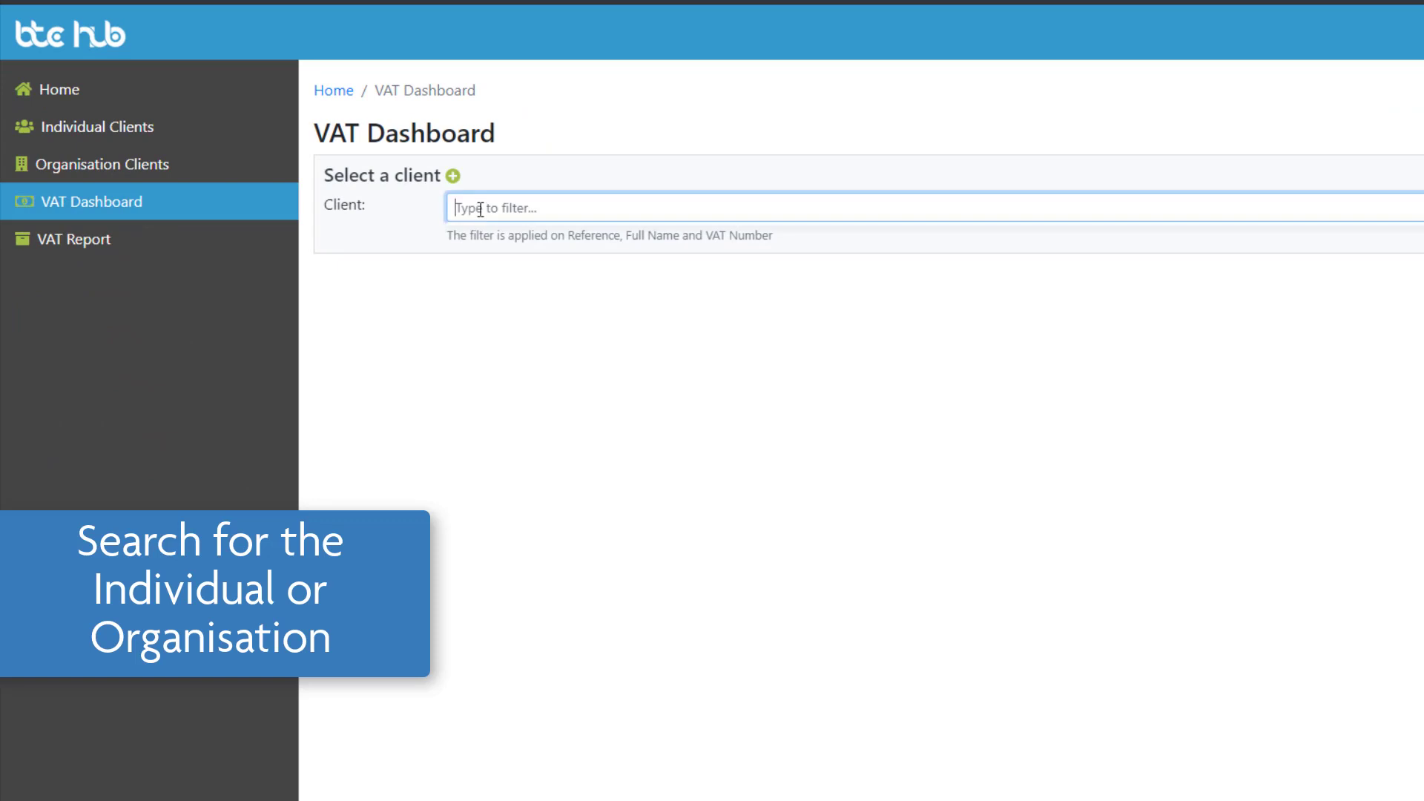
type("abc")
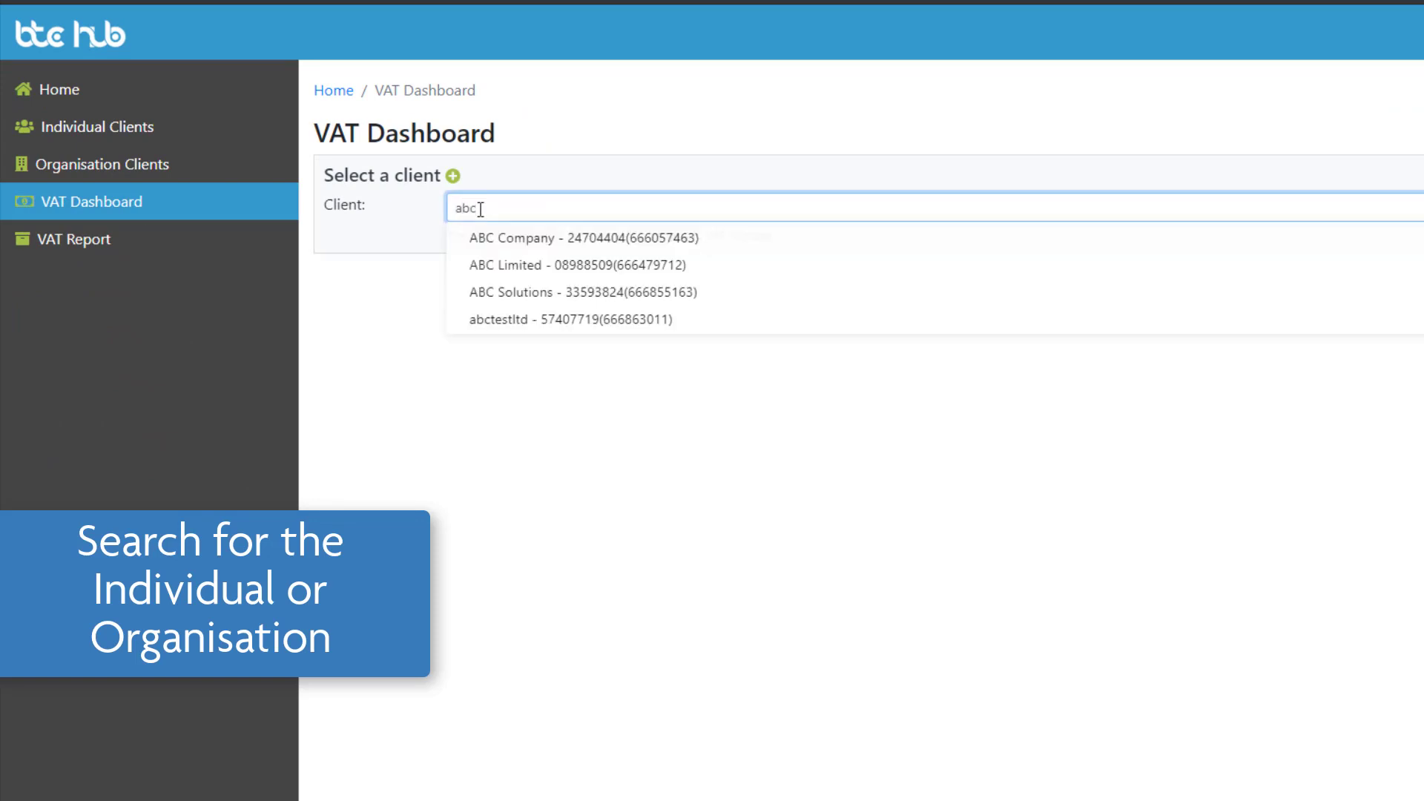
left_click(594, 236)
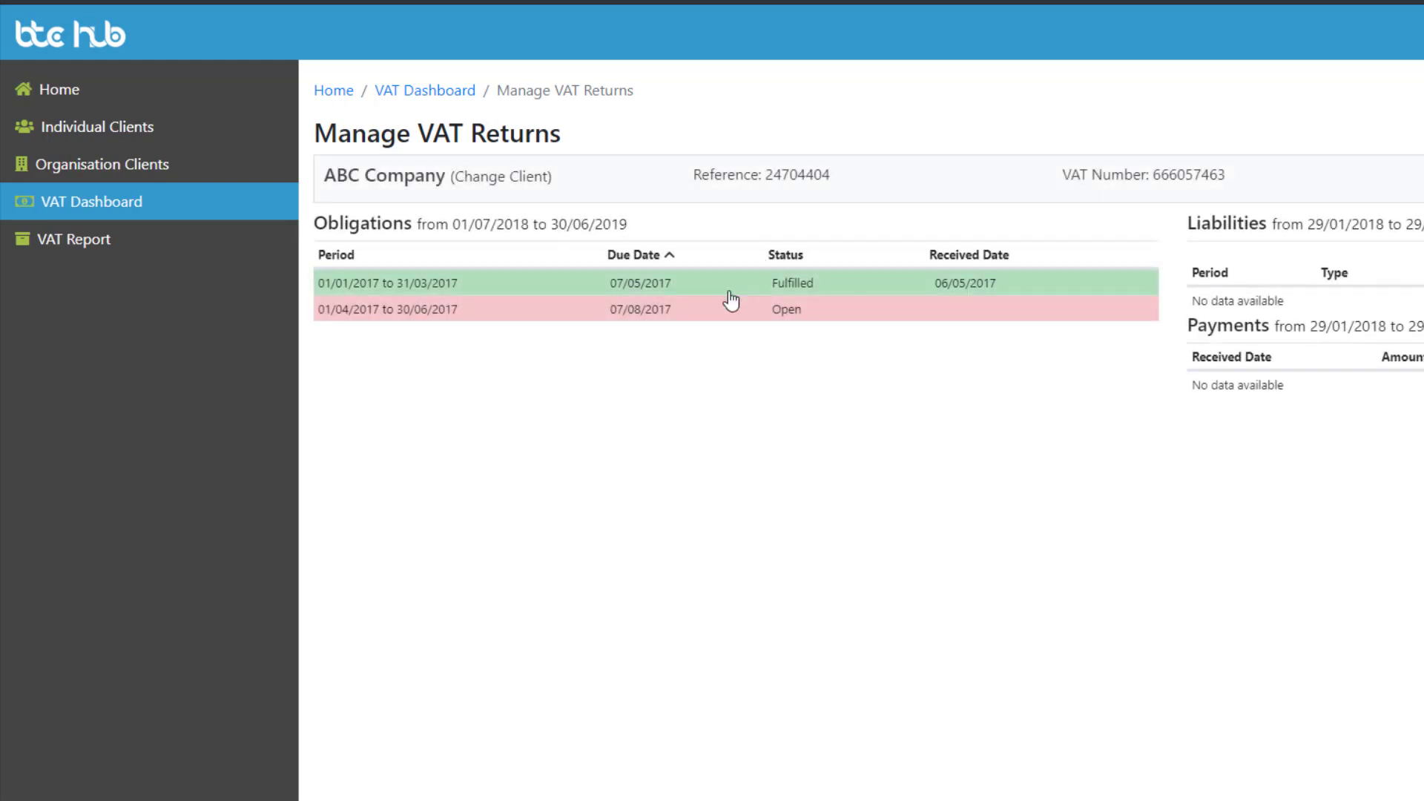
Step: Import the Sage file VATRET December 2018.csv into the open obligation for 01/04/2017 to 30/06/2017 and save the VAT return
left_click(720, 317)
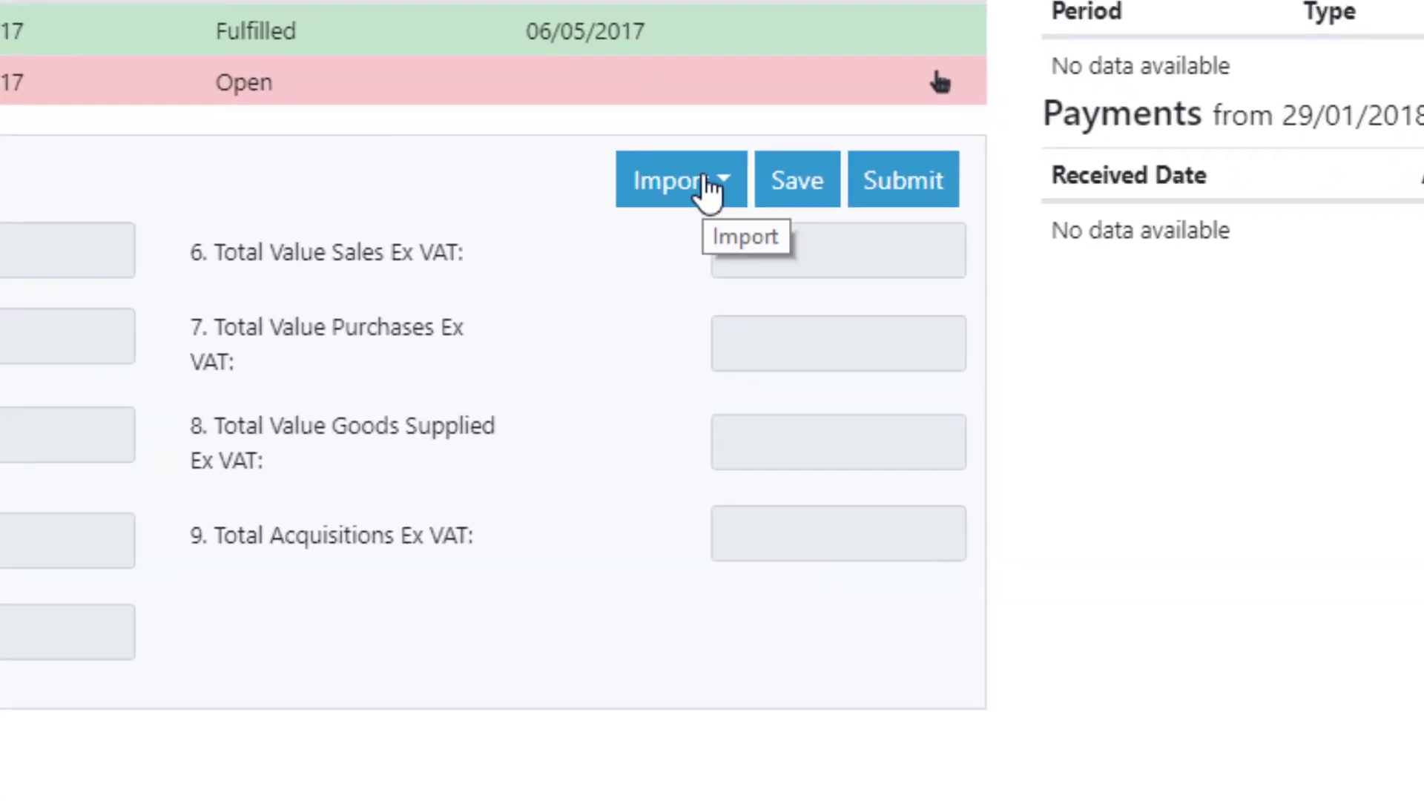
left_click(706, 185)
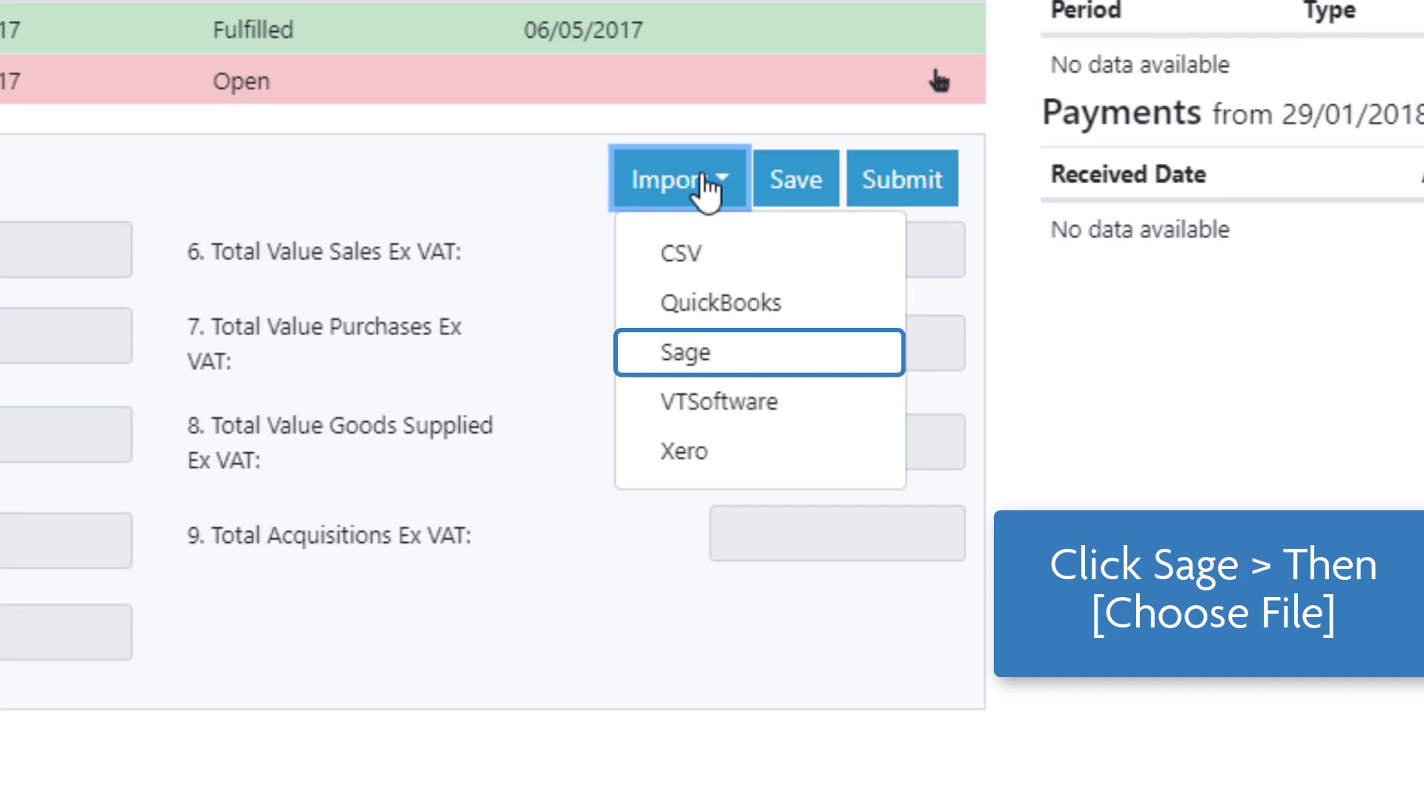
left_click(734, 362)
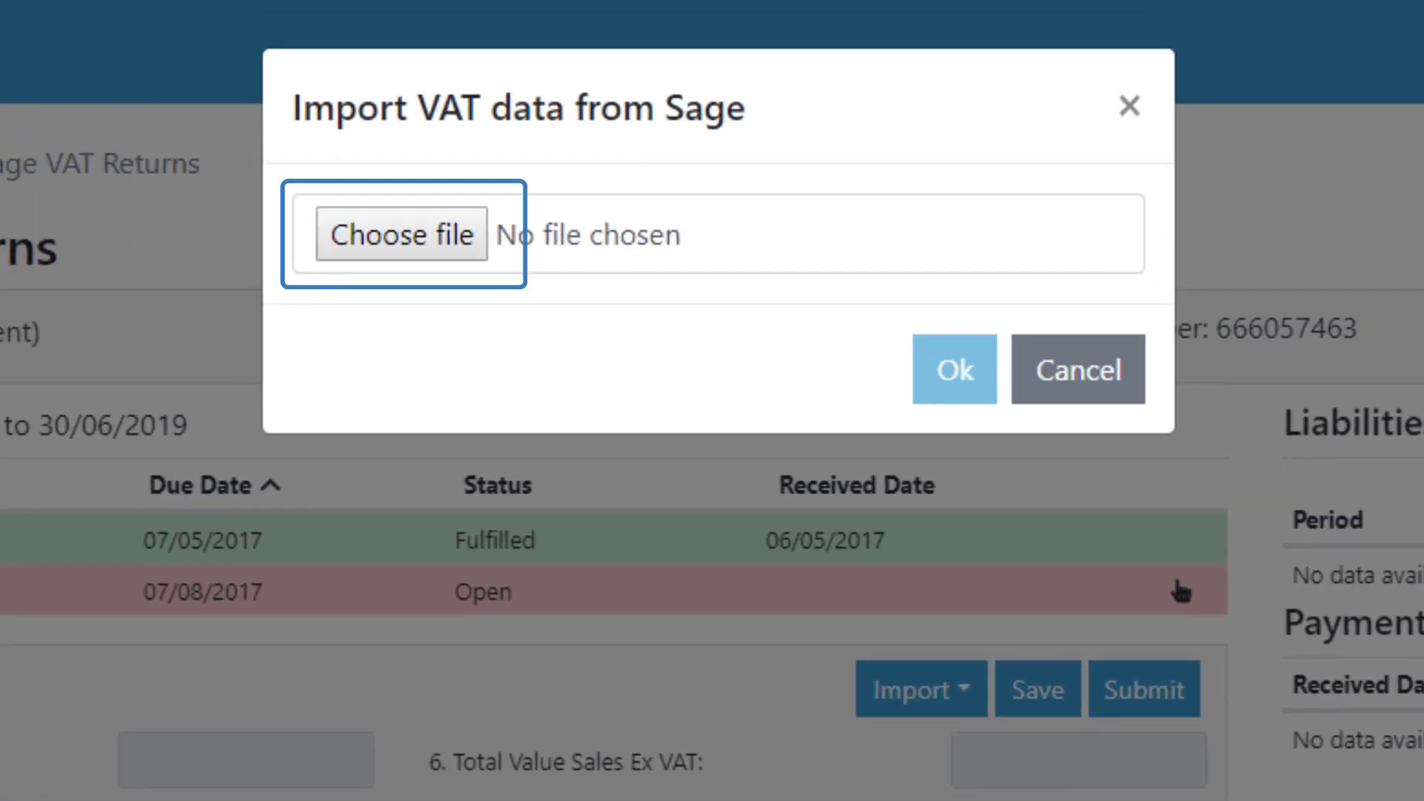
left_click(420, 245)
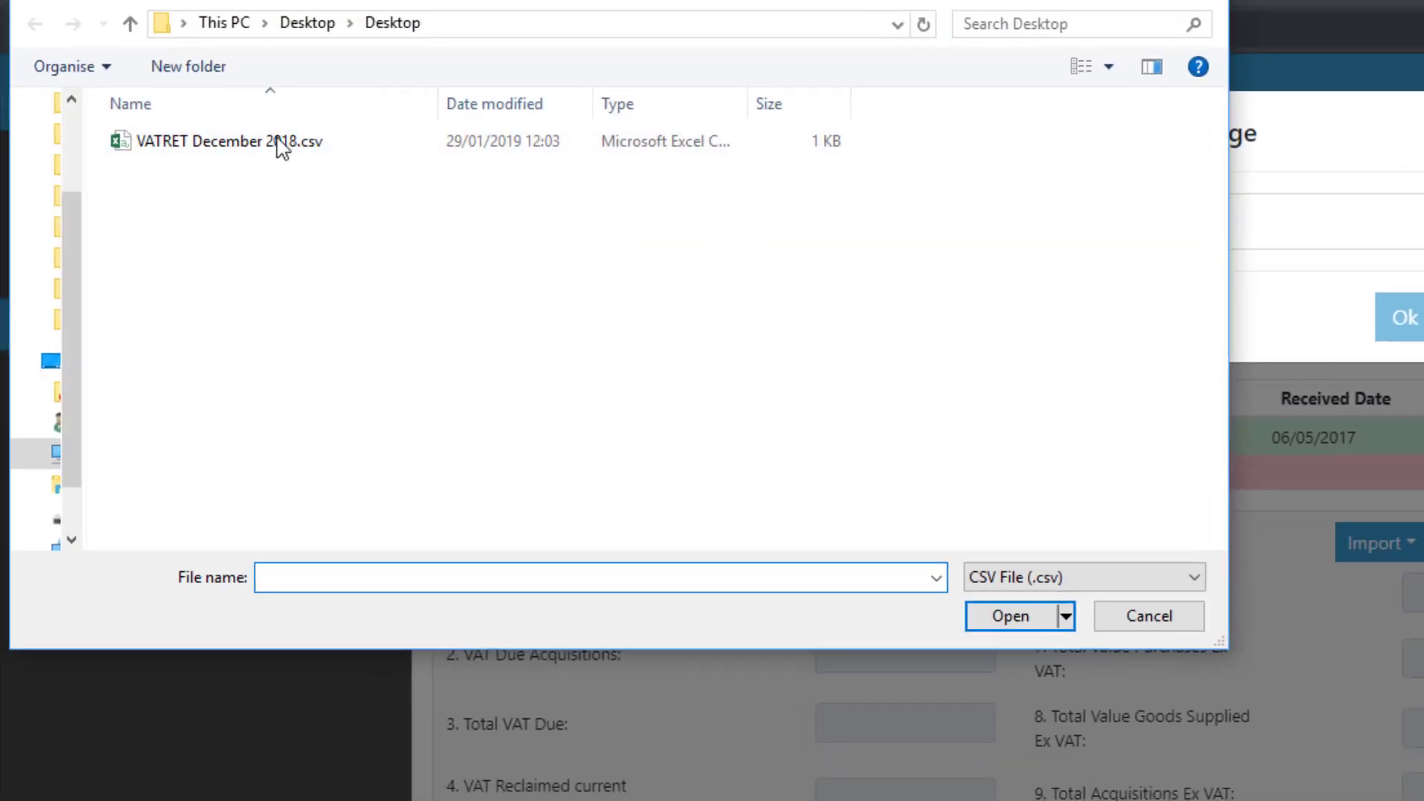
left_click(276, 152)
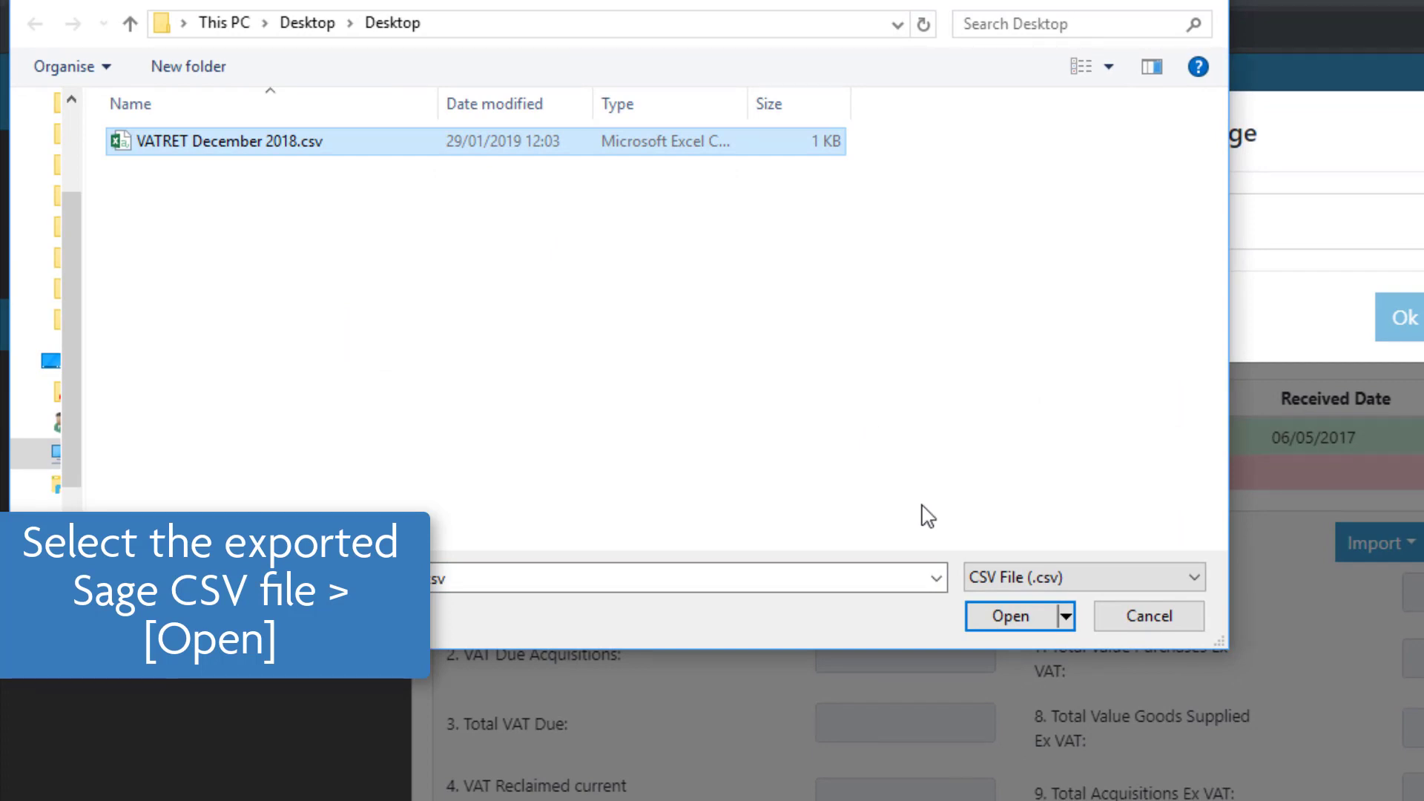
left_click(1019, 623)
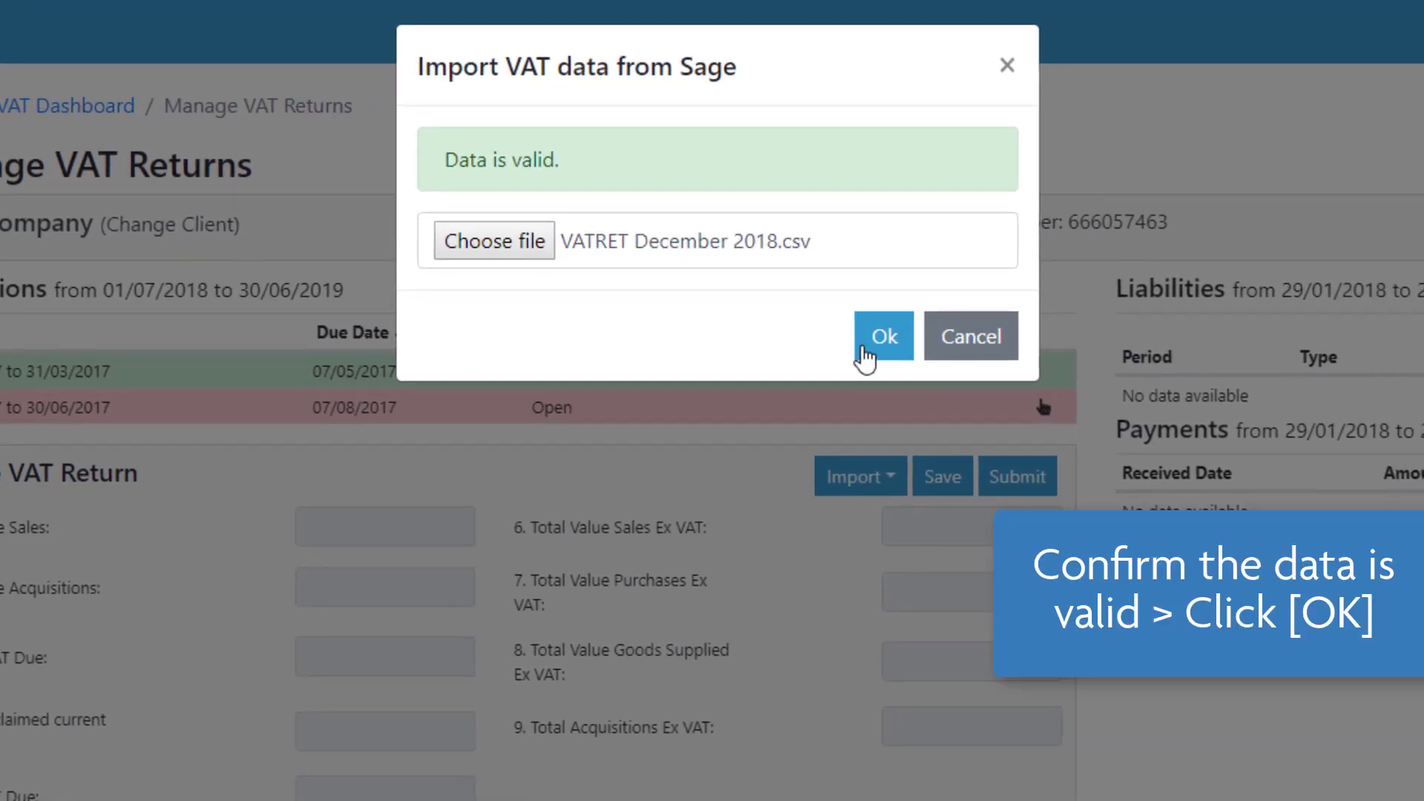
left_click(864, 348)
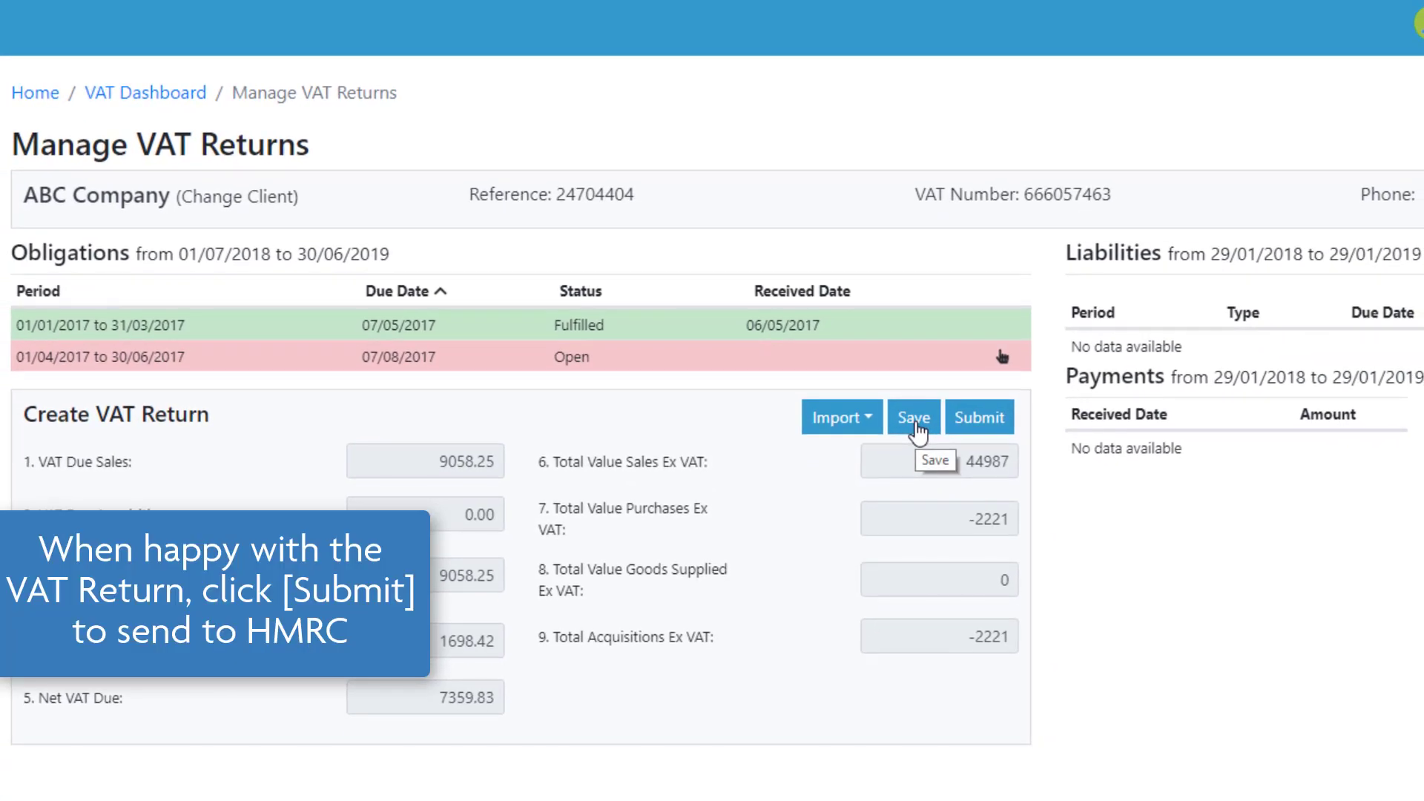
left_click(917, 426)
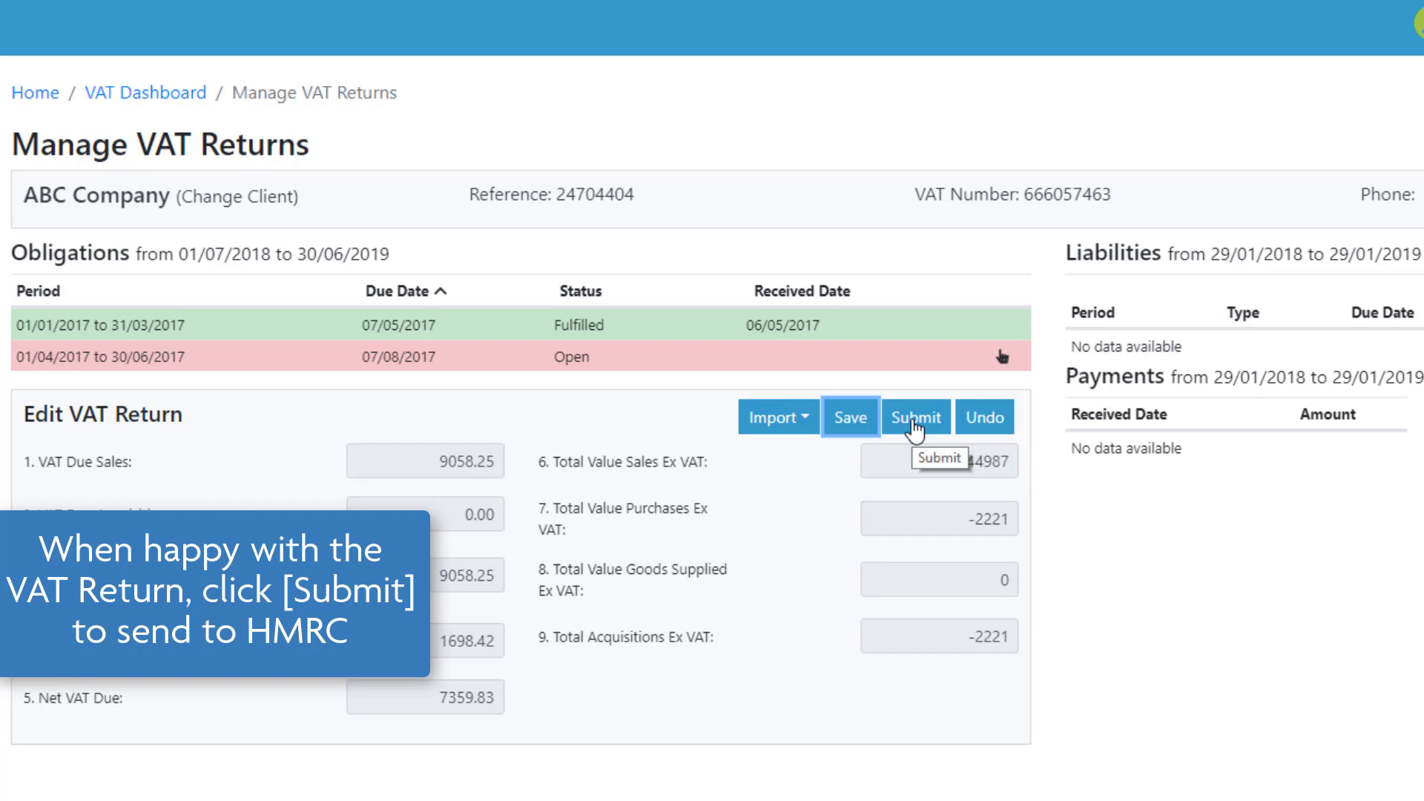
Step: Submit the saved VAT return to HMRC with the legal declaration confirmed, and open its submission receipt
left_click(916, 426)
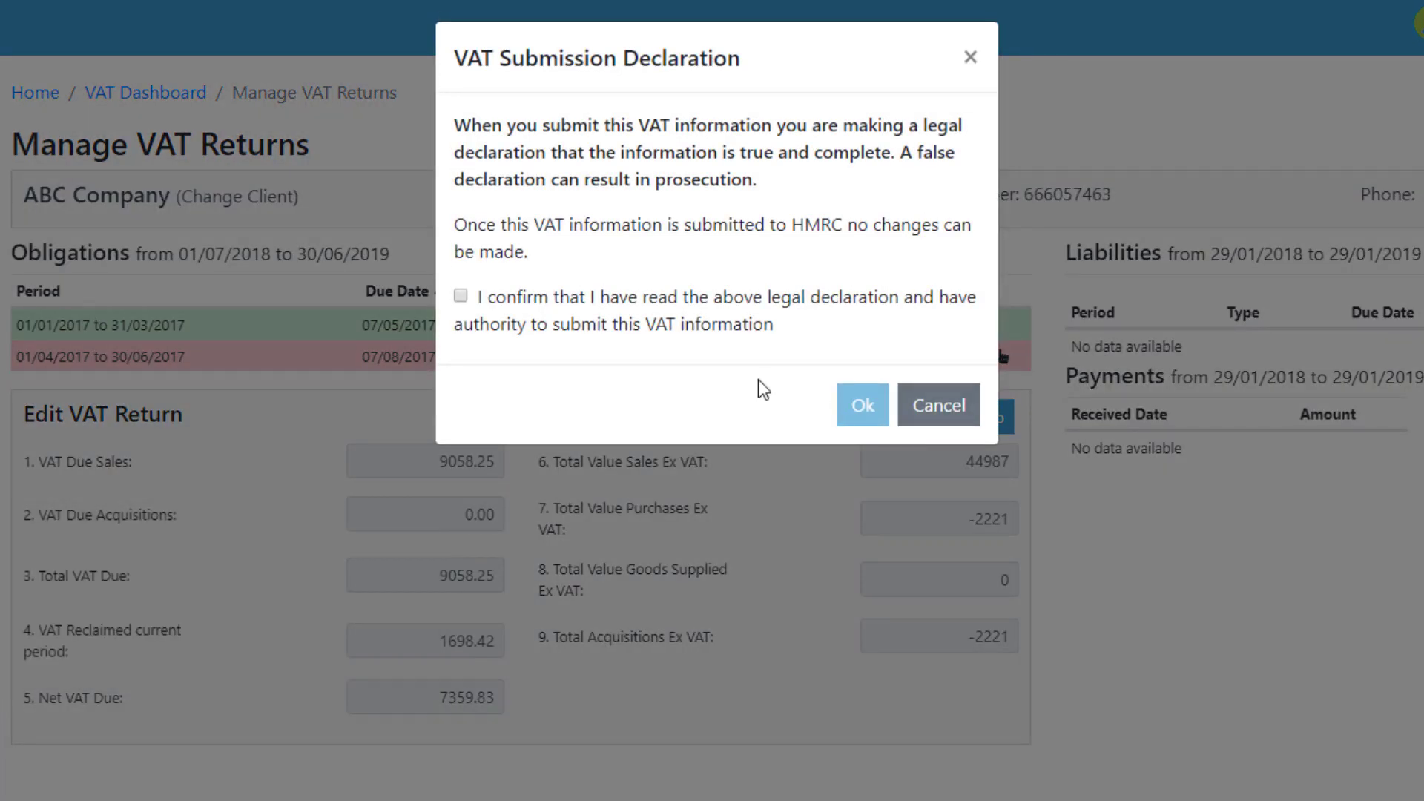
left_click(460, 298)
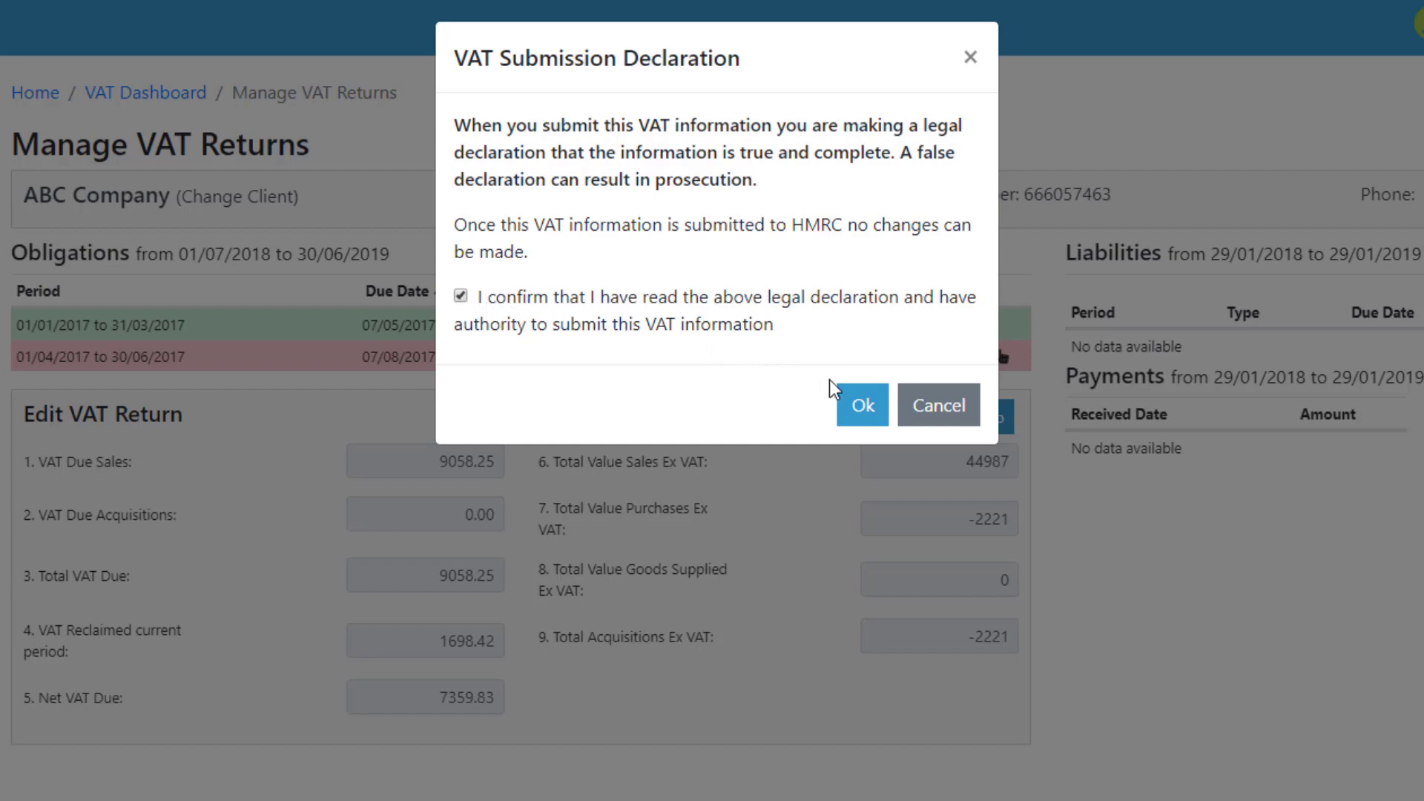
left_click(863, 407)
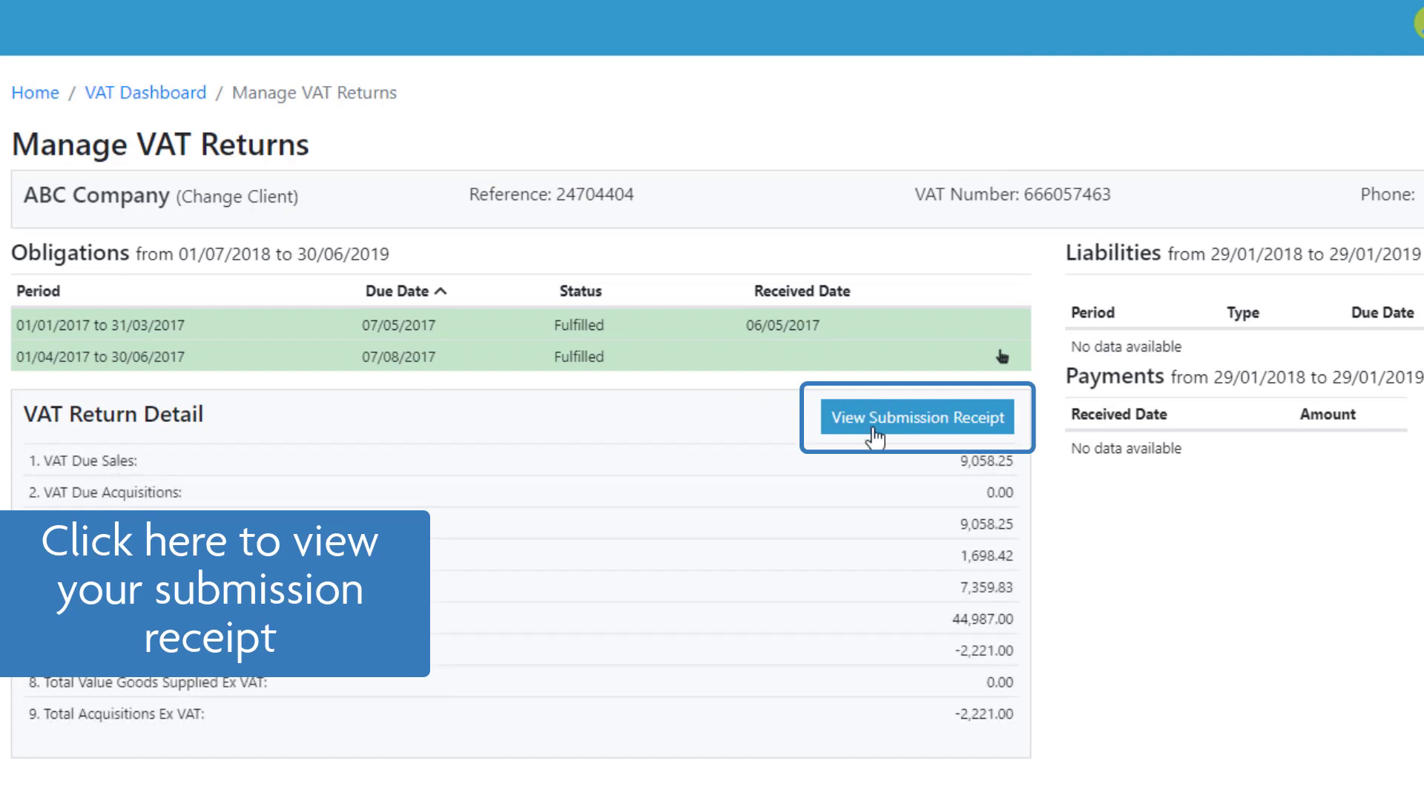
left_click(876, 434)
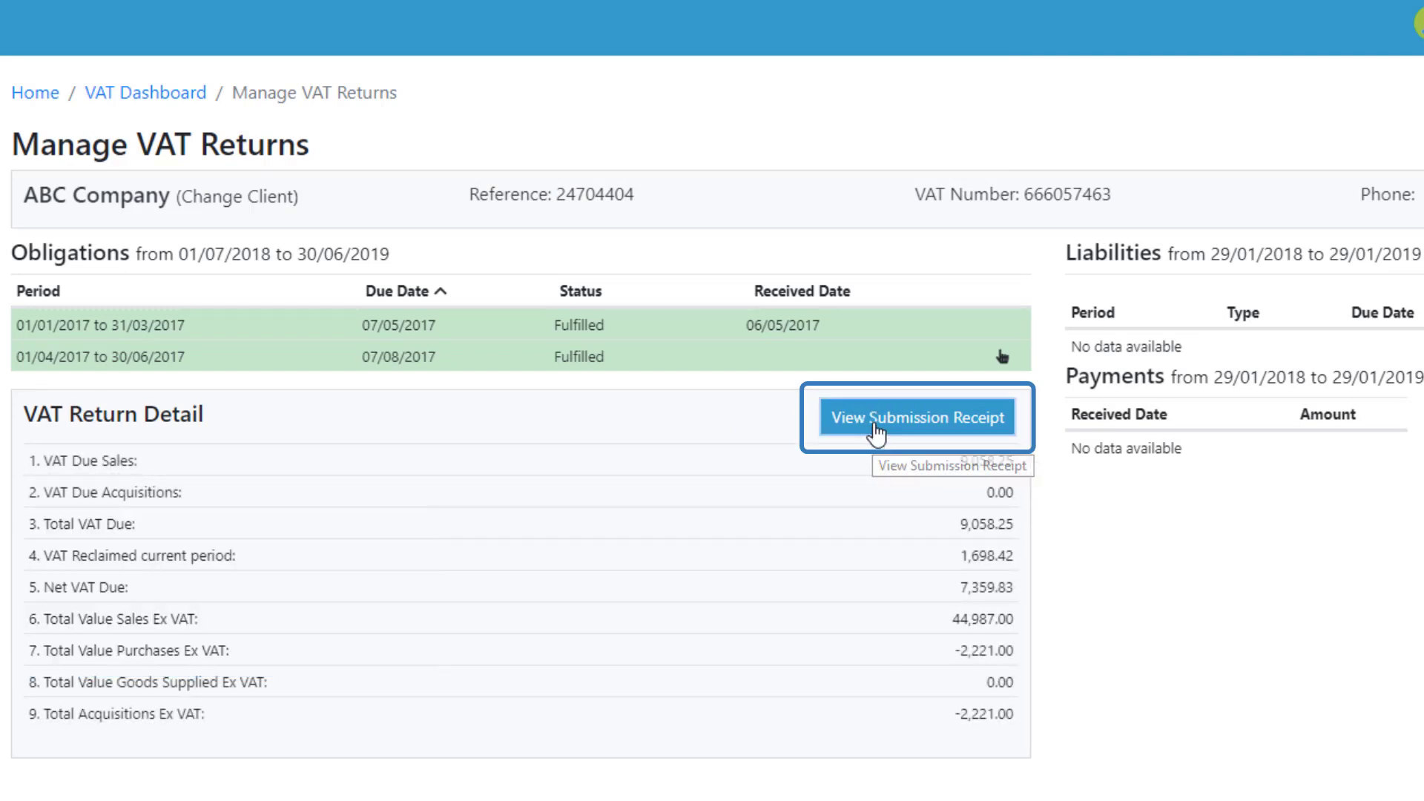